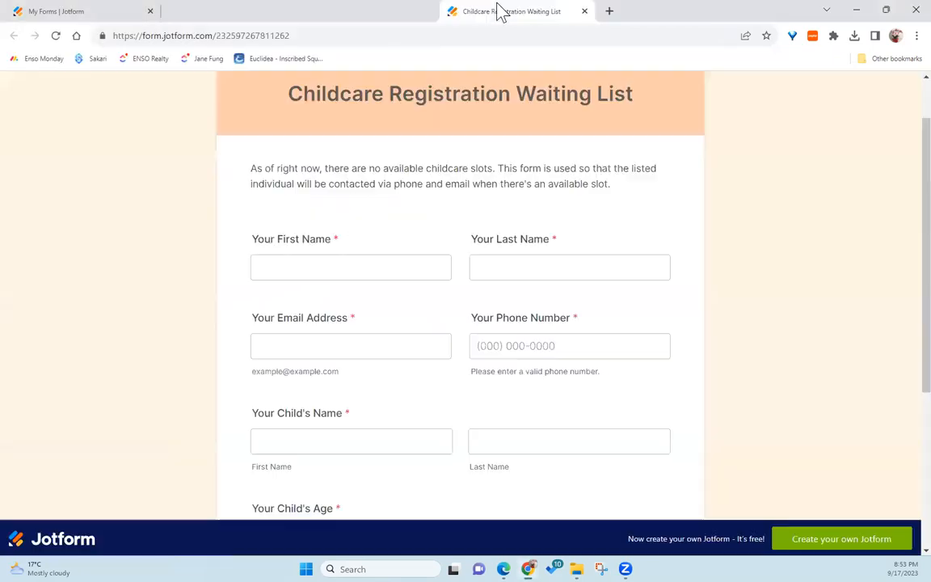
Step: Examine the fields of the existing Childcare Registration Waiting List form
scroll(461, 251, "down", 4)
scroll(484, 279, "up", 2)
left_click(483, 282)
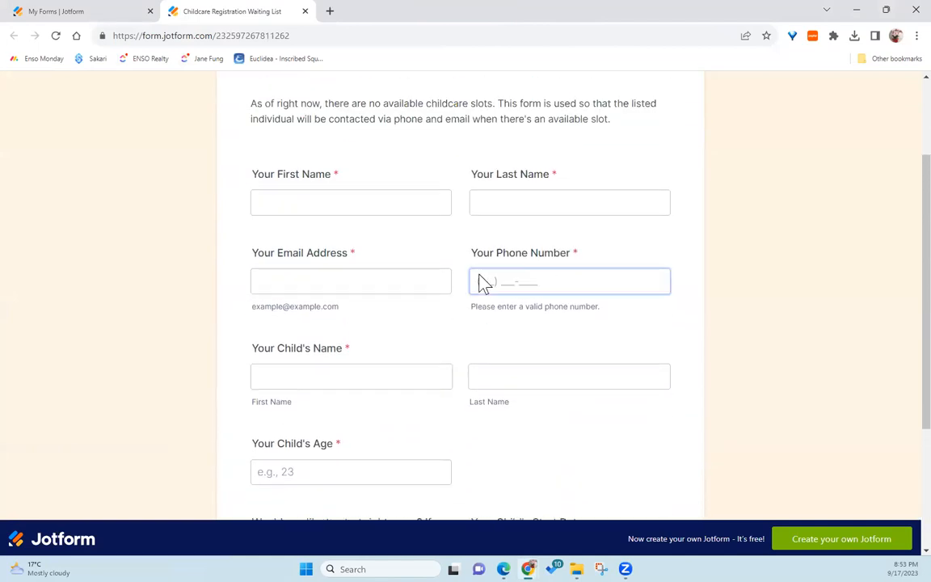
Step: Start a new form from scratch in the My Forms page using the Classic Form layout
left_click_drag(244, 10, 2, 39)
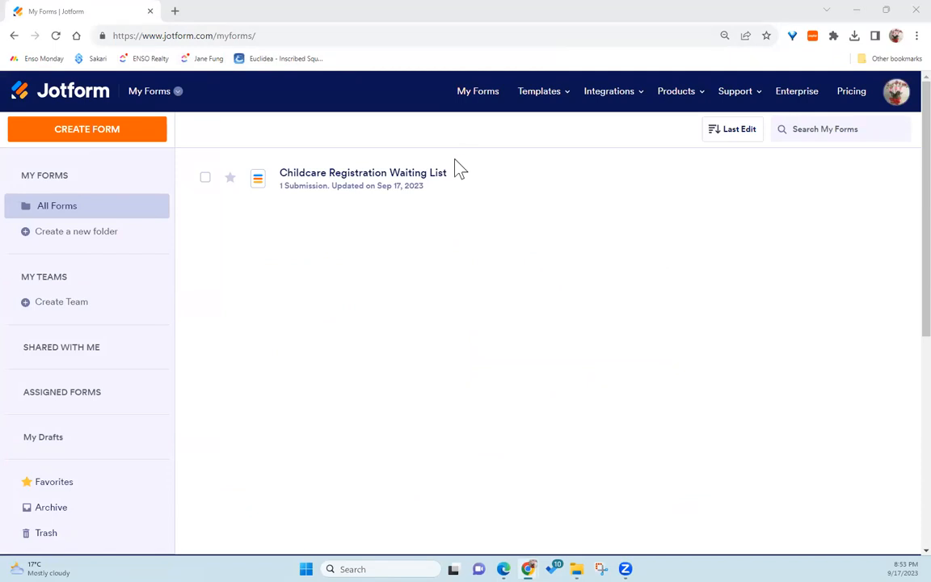
mouse_move(455, 199)
left_click(121, 130)
left_click(94, 135)
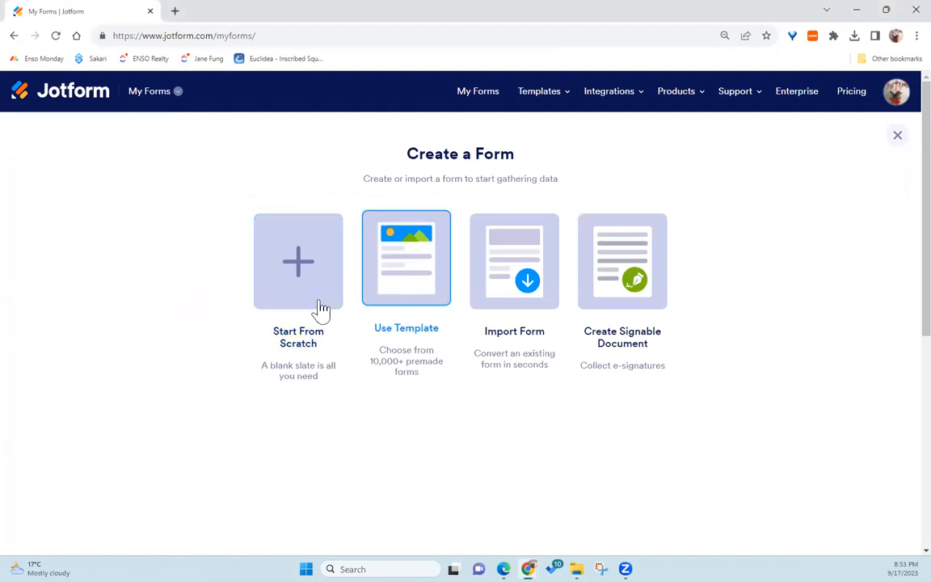
left_click(297, 301)
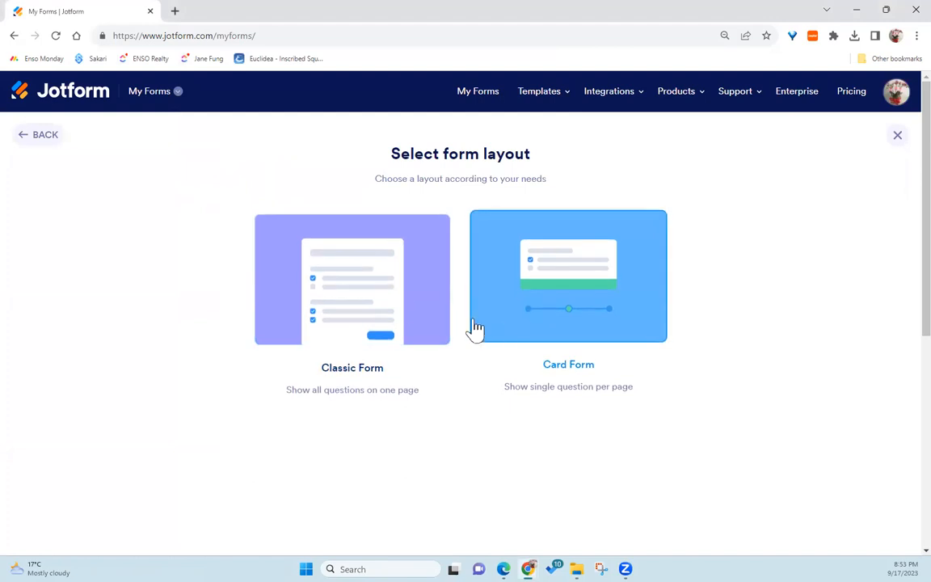
left_click(393, 302)
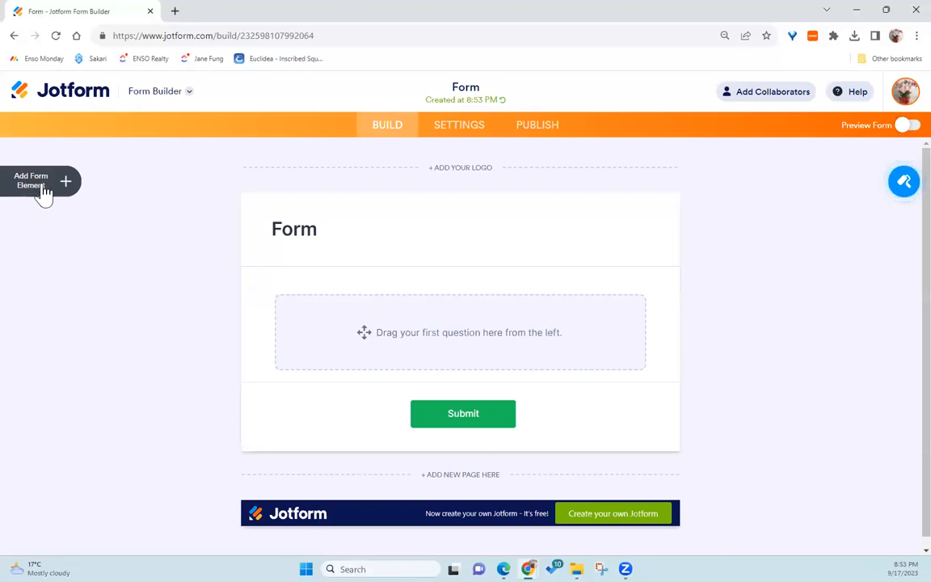
Step: Rename the form heading to Registration Waiting List
left_click(304, 232)
double_click(304, 232)
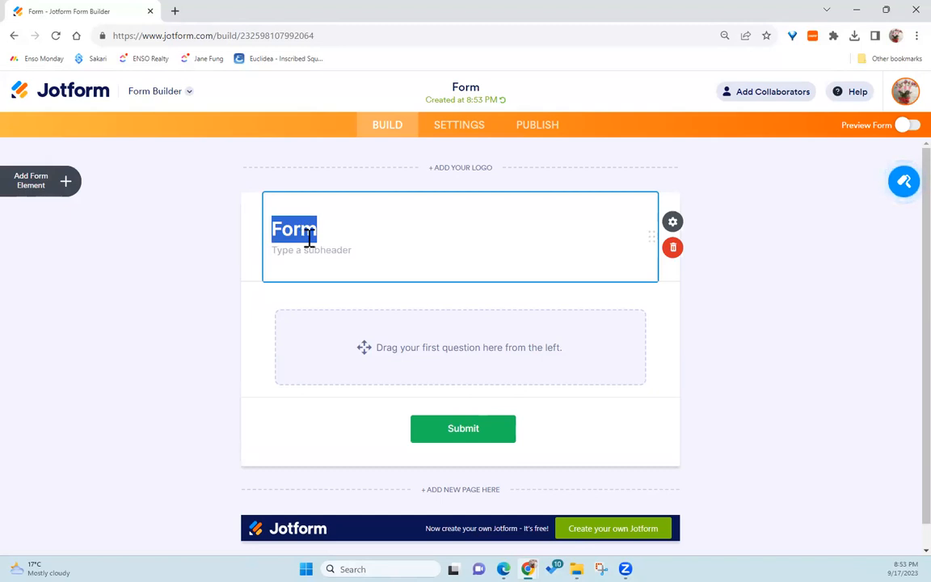
type("Registrat")
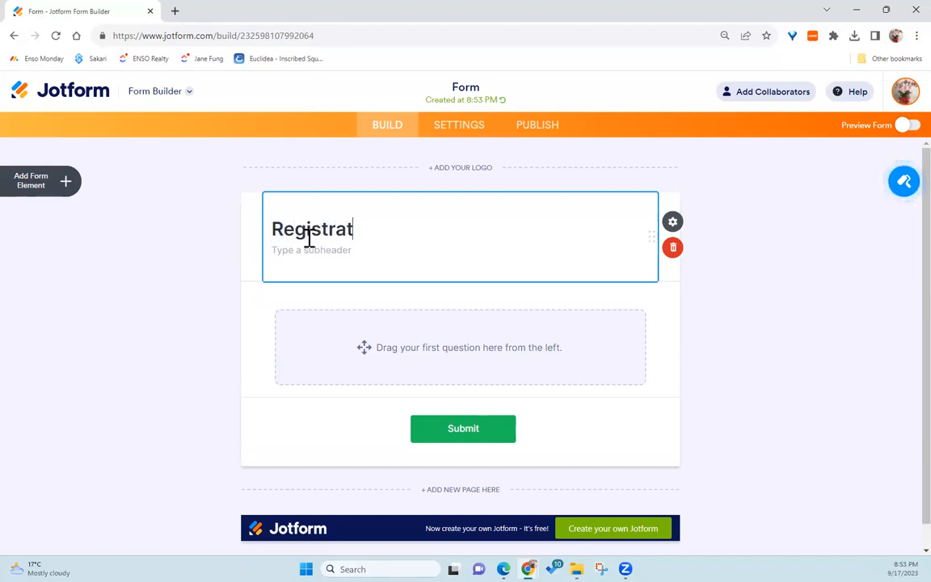
type("ion Waiting List")
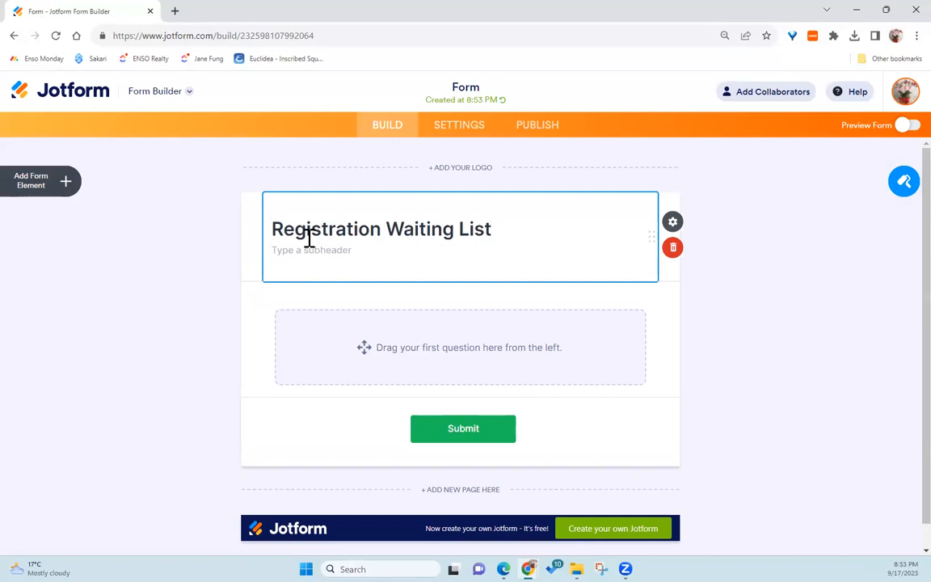
Step: Add a Short Text field labelled Your First Name and make it required
left_click(64, 184)
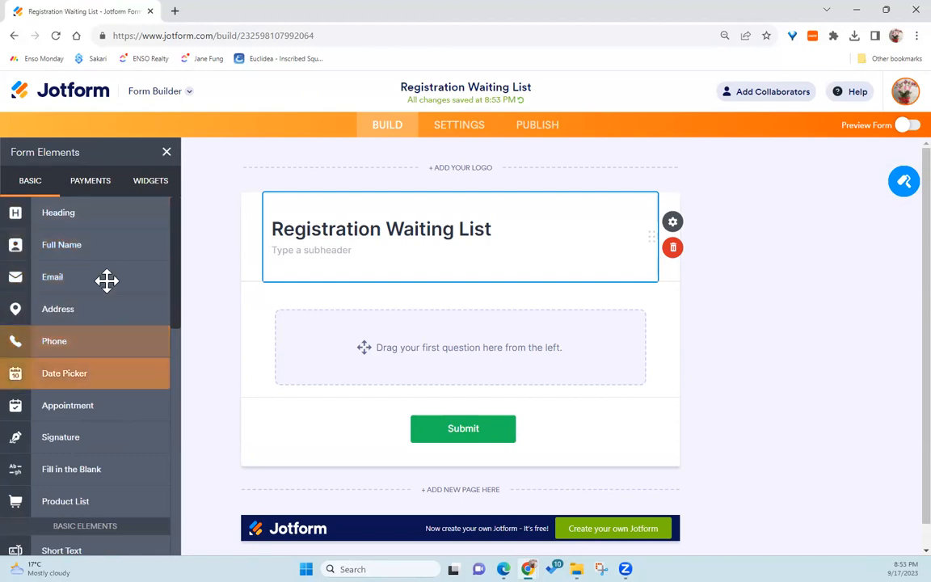
scroll(122, 321, "down", 1)
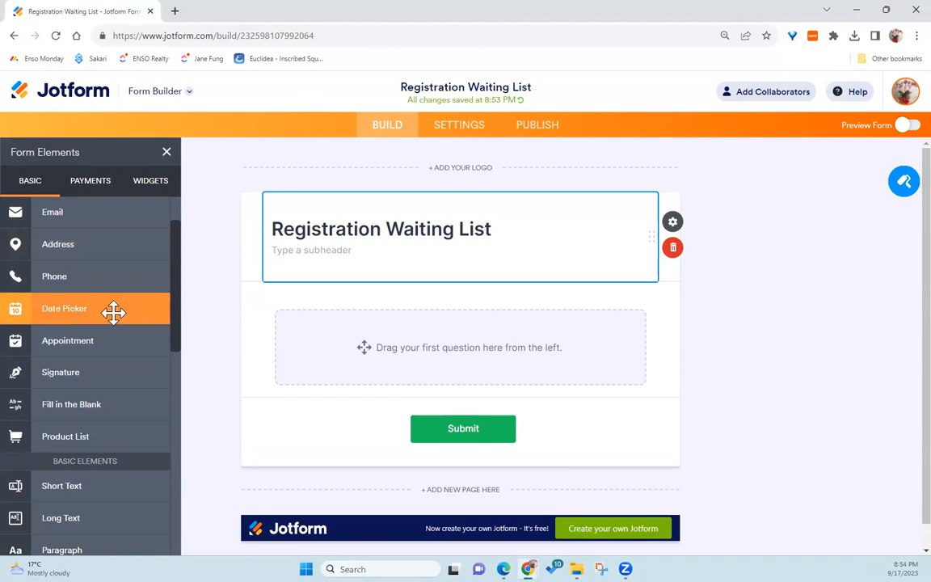
scroll(113, 313, "down", 1)
left_click_drag(78, 426, 382, 334)
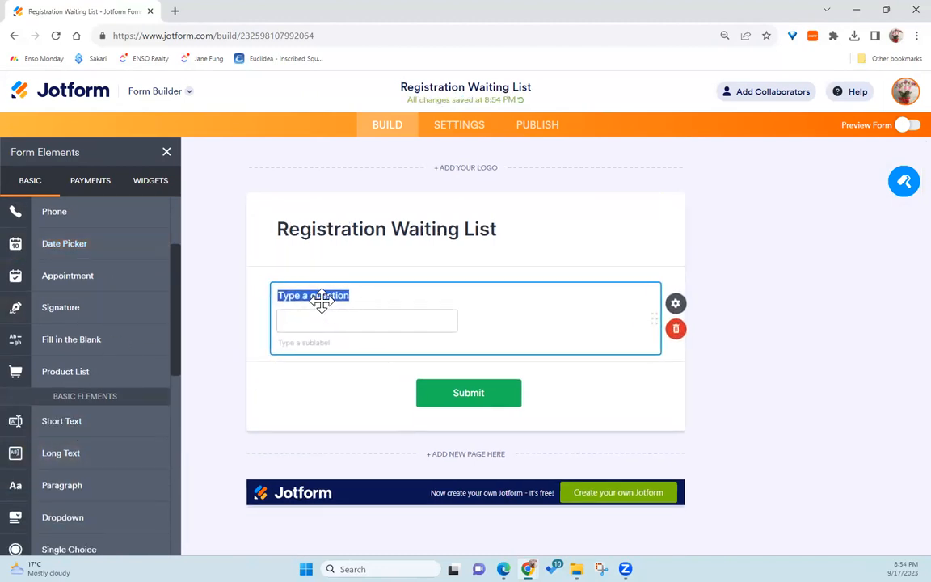
type("You")
left_click(676, 311)
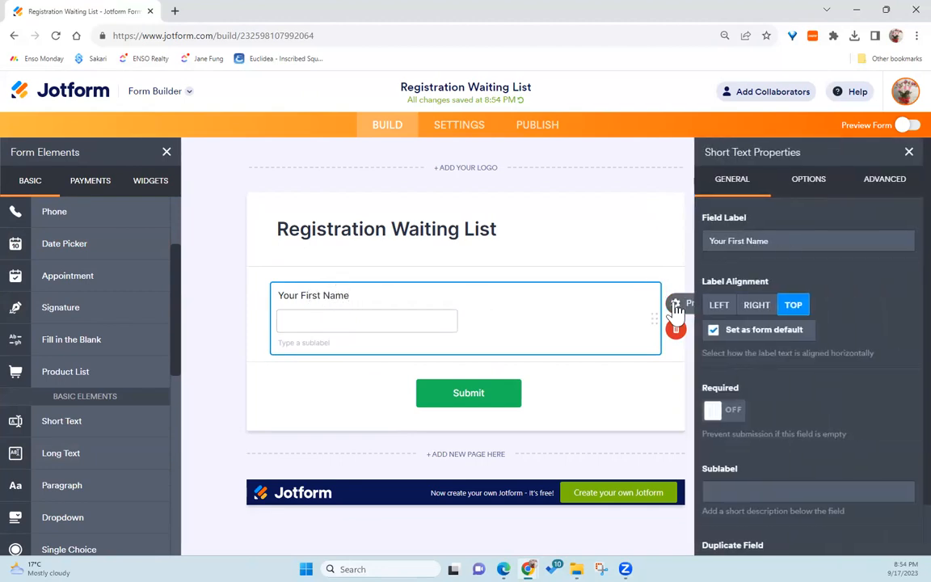
left_click(715, 414)
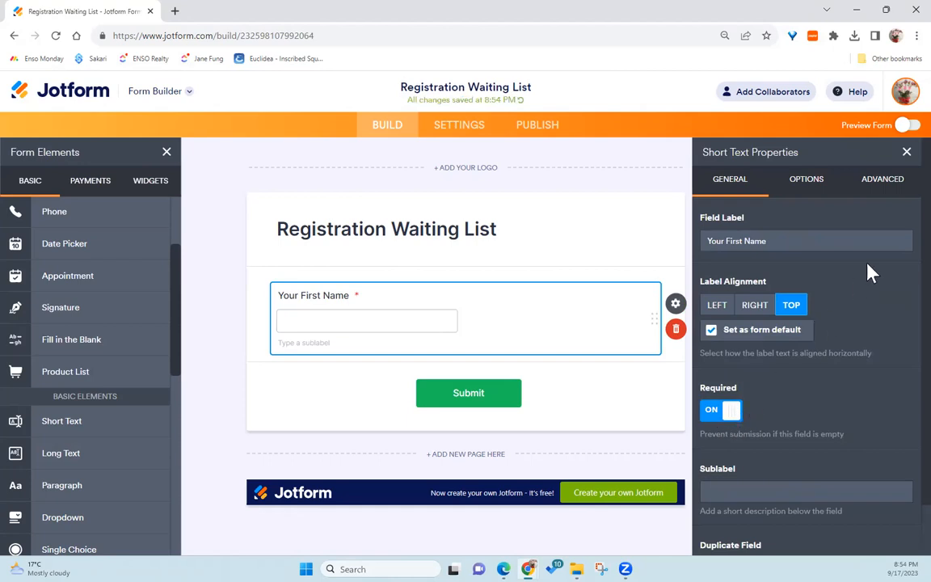
Step: Turn on Shrink for the Your First Name field in its advanced properties
left_click(870, 194)
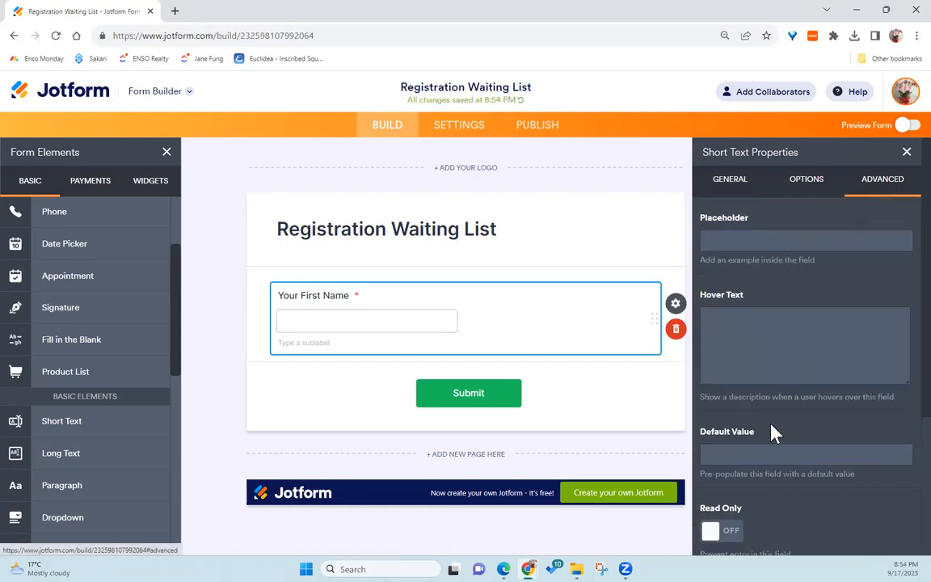
scroll(772, 431, "down", 2)
scroll(773, 433, "down", 1)
left_click(728, 421)
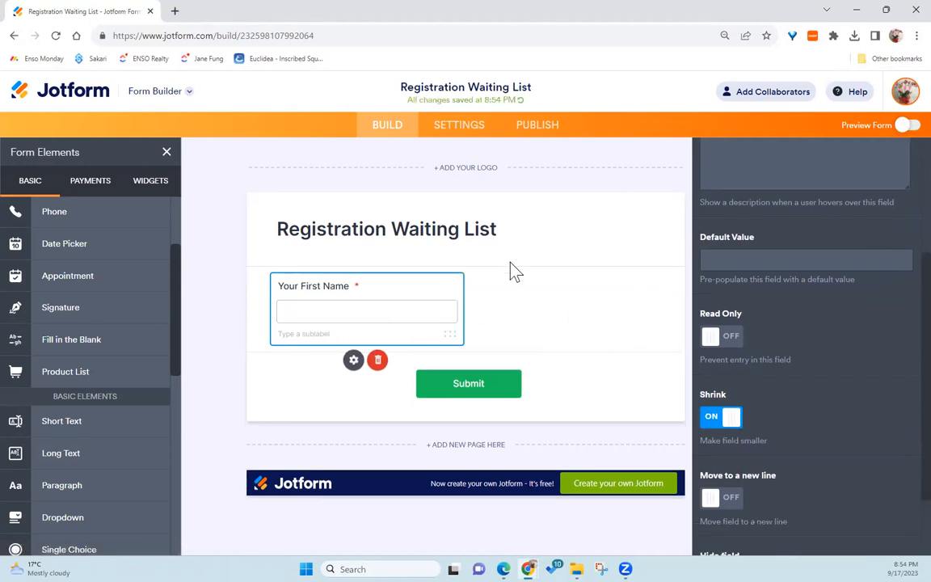
Step: Add another required Short Text field labelled Your Last Name below the first
left_click_drag(83, 422, 503, 306)
type("Your Last Name")
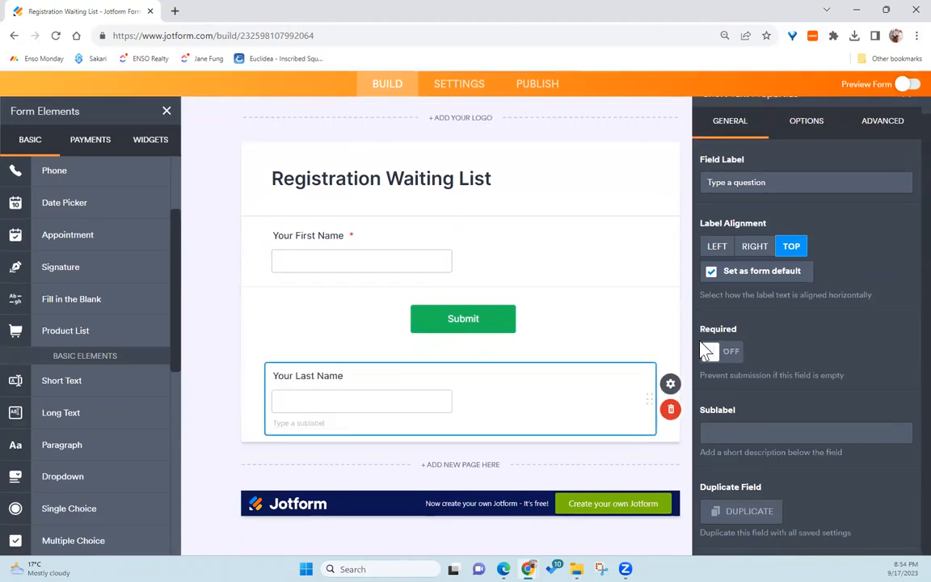
left_click(737, 354)
Step: Shrink the Your Last Name field and move it beside Your First Name
left_click(874, 154)
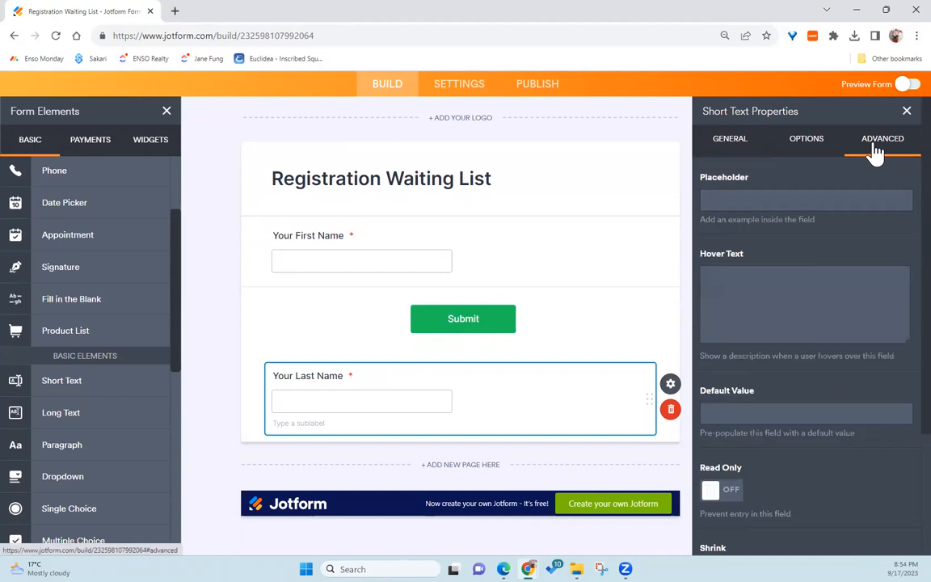
scroll(731, 495, "down", 2)
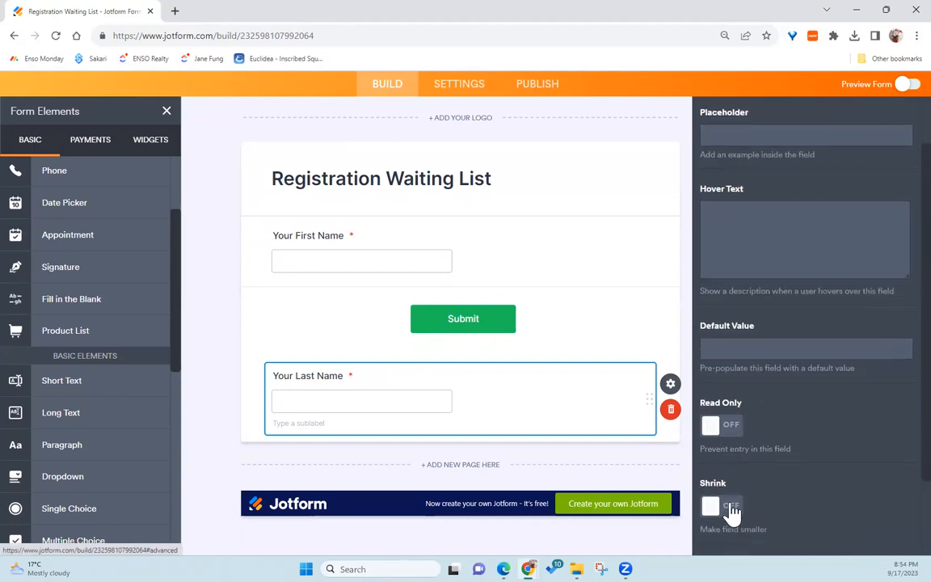
left_click(730, 507)
left_click_drag(267, 394, 505, 323)
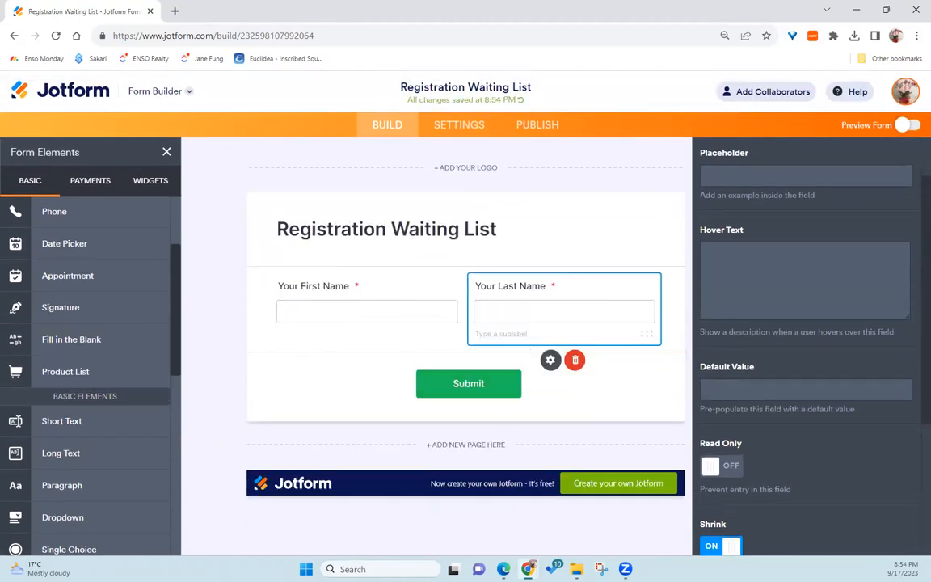
Step: Add a required Email field under the name fields and turn on Shrink for it
scroll(91, 297, "up", 3)
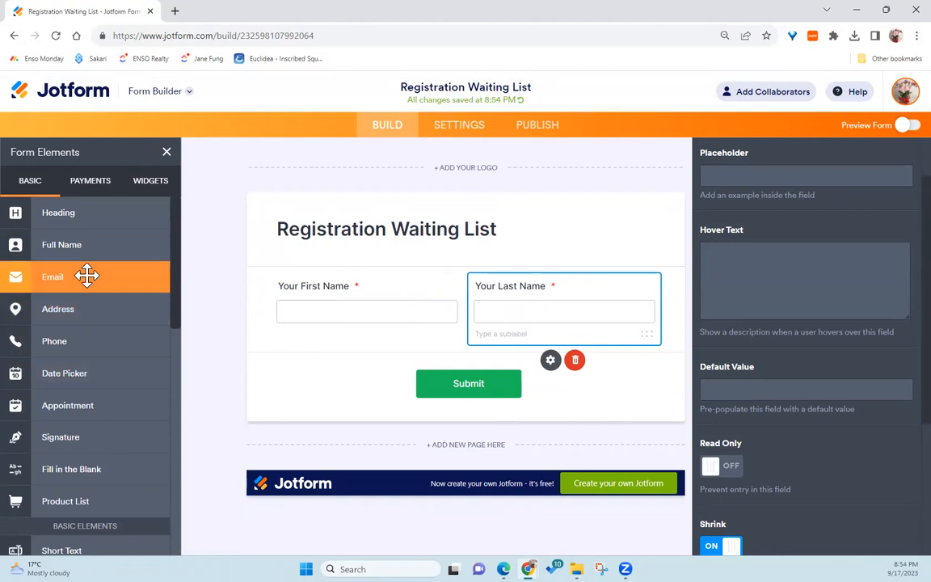
left_click_drag(85, 274, 279, 346)
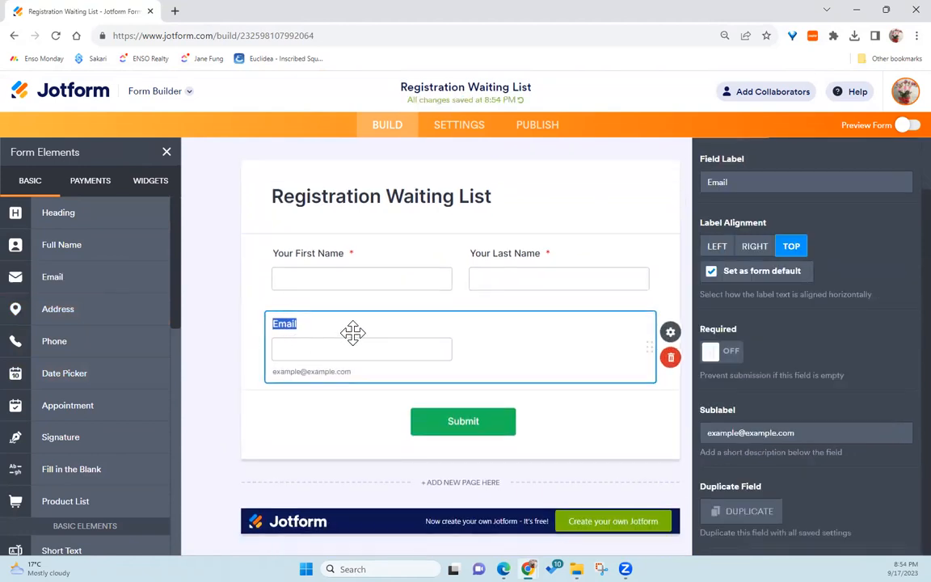
left_click(748, 356)
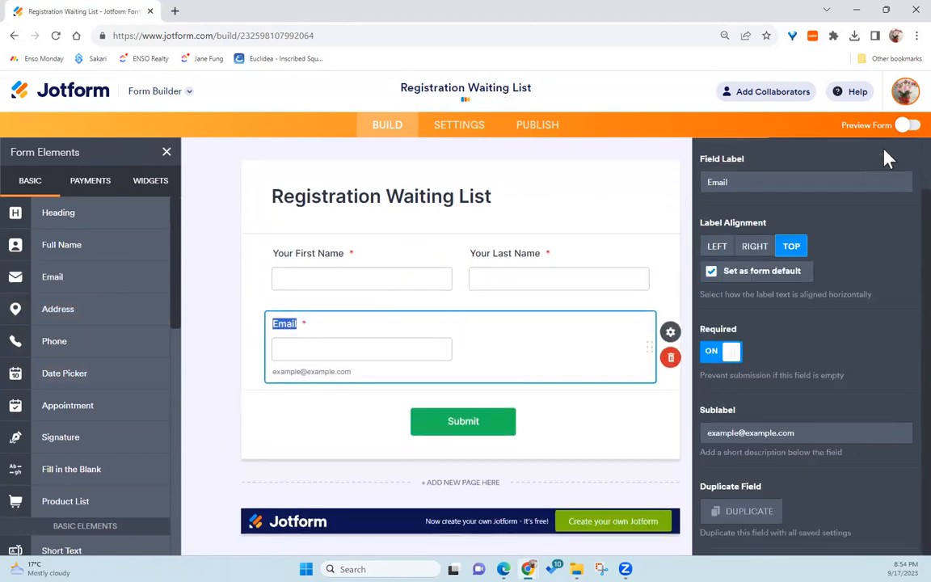
scroll(890, 170, "up", 2)
left_click(886, 181)
scroll(815, 350, "down", 2)
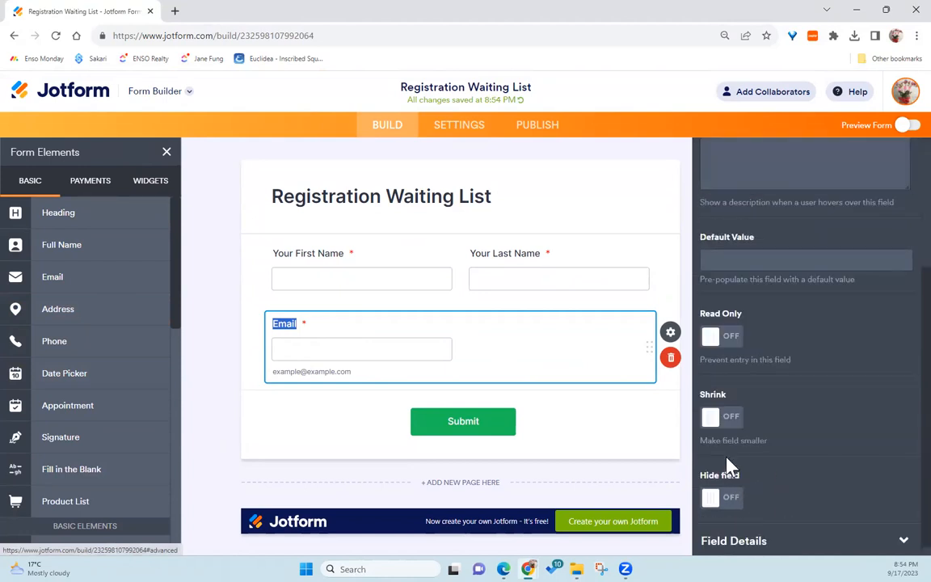
left_click(722, 417)
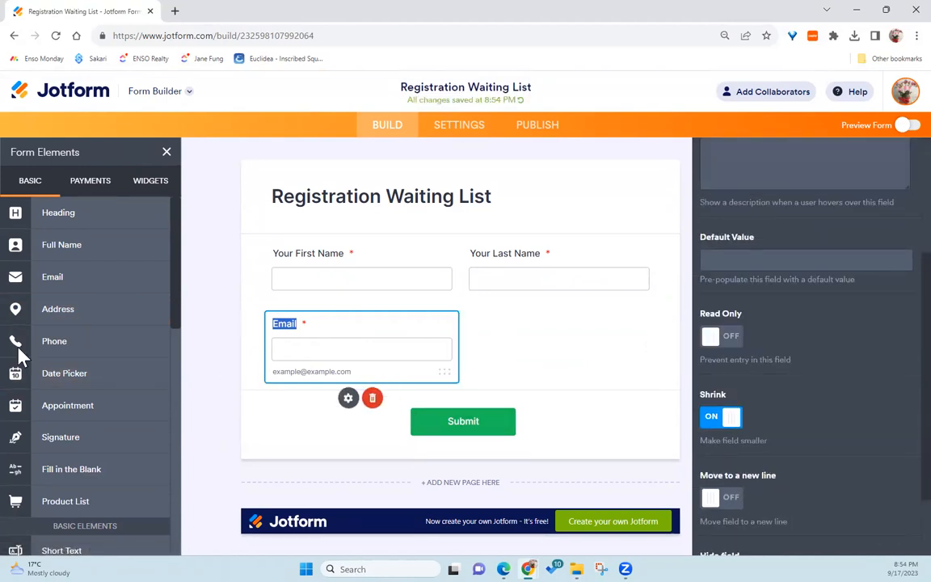
Step: Add a required, shrunk Phone Number field beside the Email field
left_click_drag(94, 343, 491, 354)
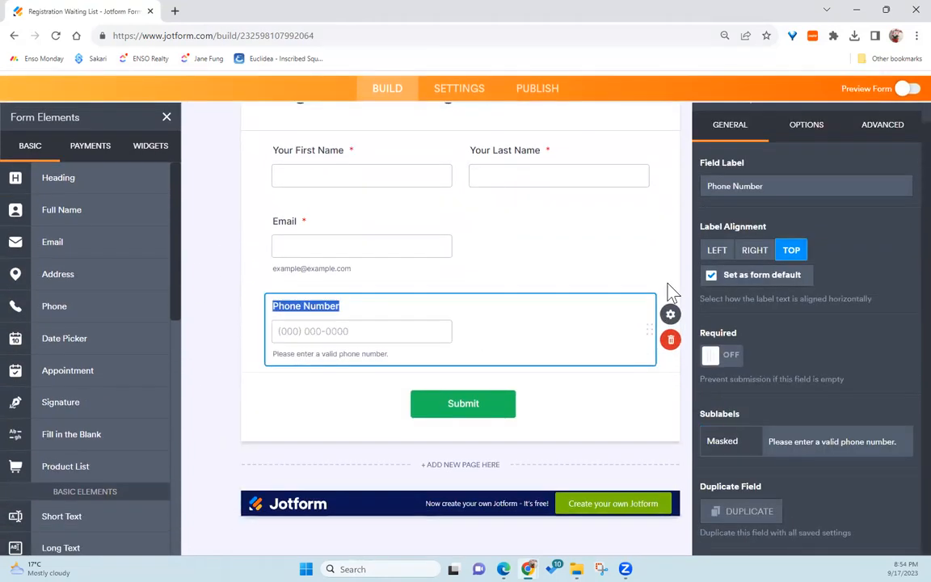
left_click(727, 352)
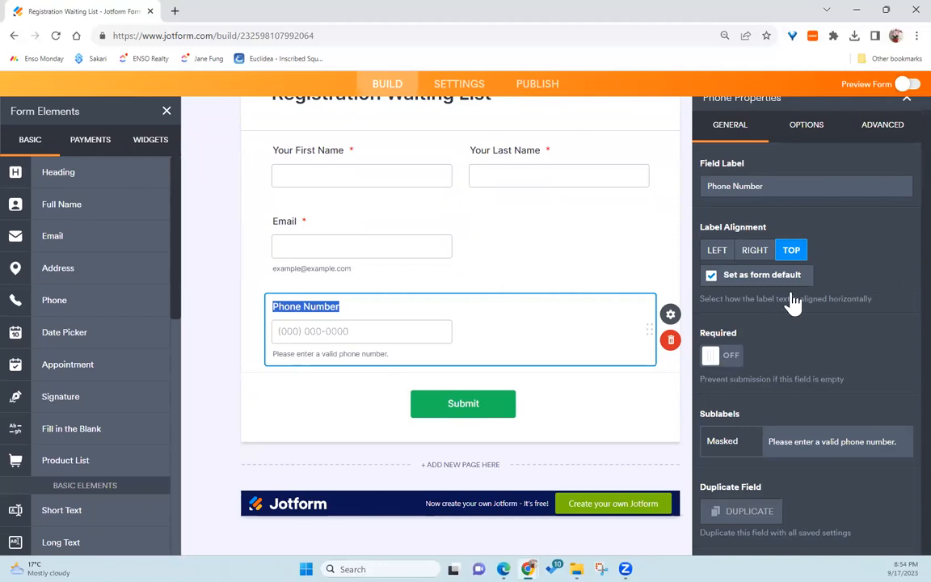
left_click(878, 130)
left_click(724, 495)
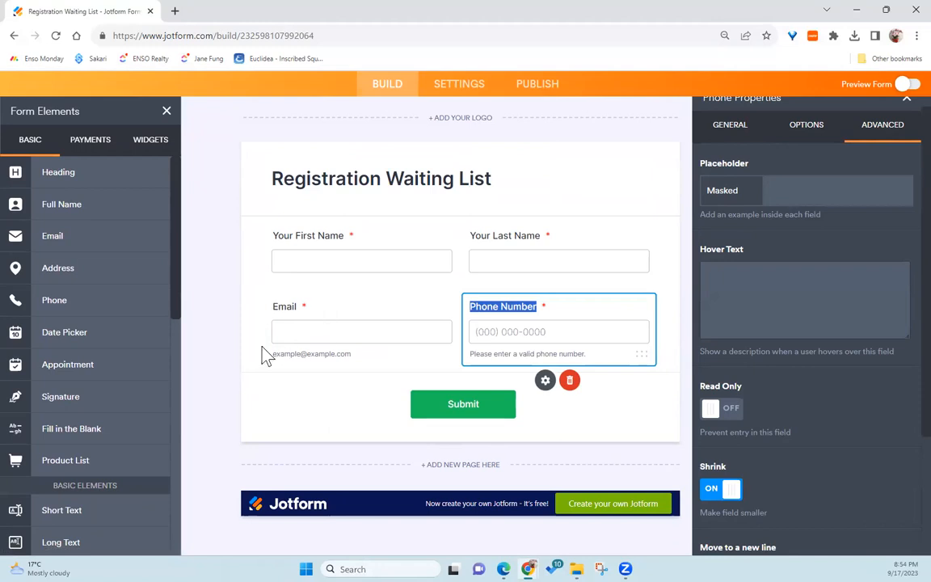
Step: Add a required Full Name field labelled Your Child's Name
left_click(89, 205)
type("Your Child's Name")
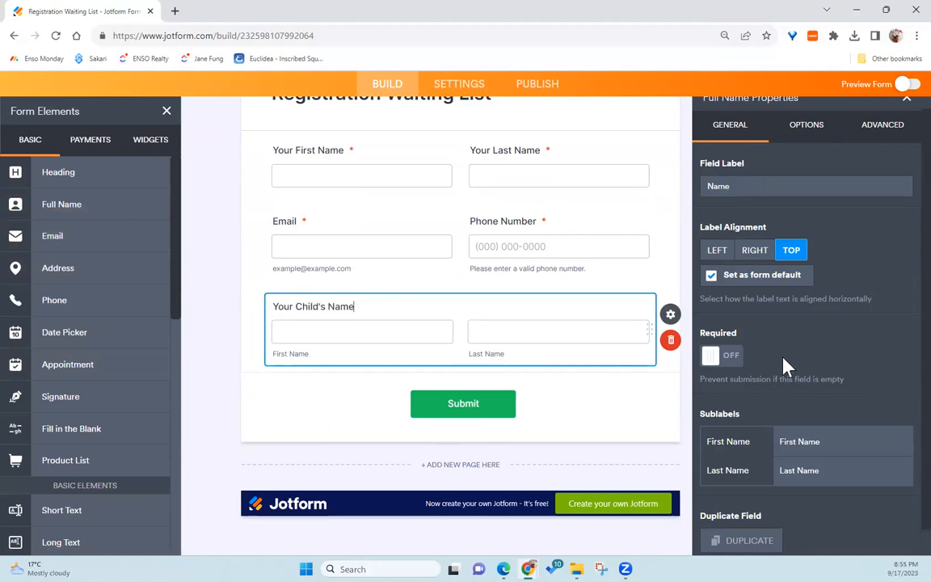
left_click(733, 356)
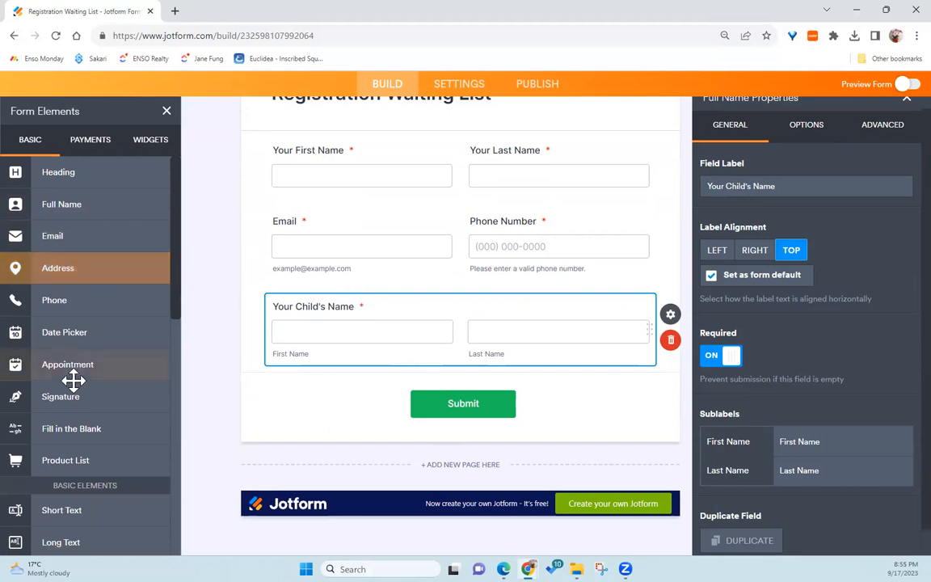
Step: Add a required Short Text field labelled Your Child's Age
scroll(73, 372, "down", 1)
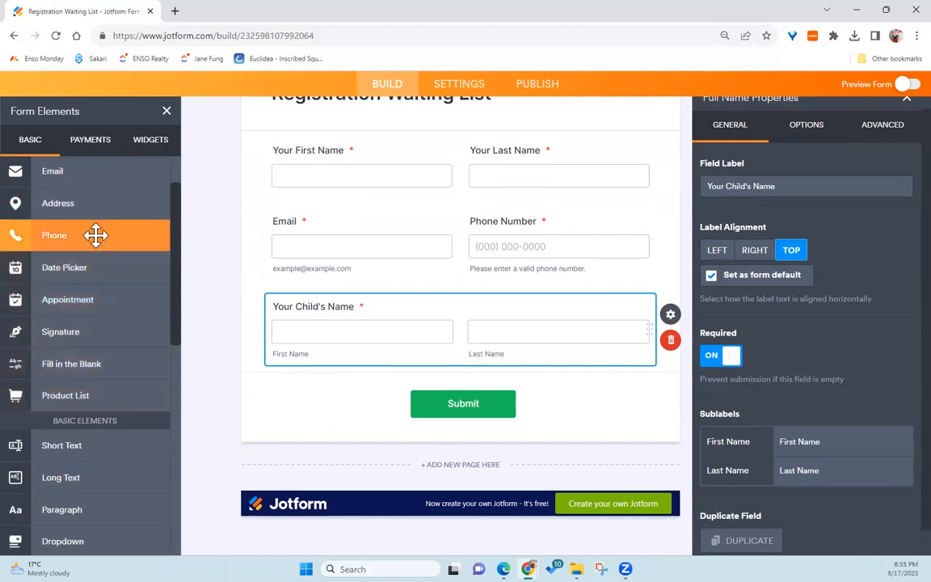
scroll(101, 282, "up", 1)
scroll(80, 434, "down", 2)
left_click(73, 382)
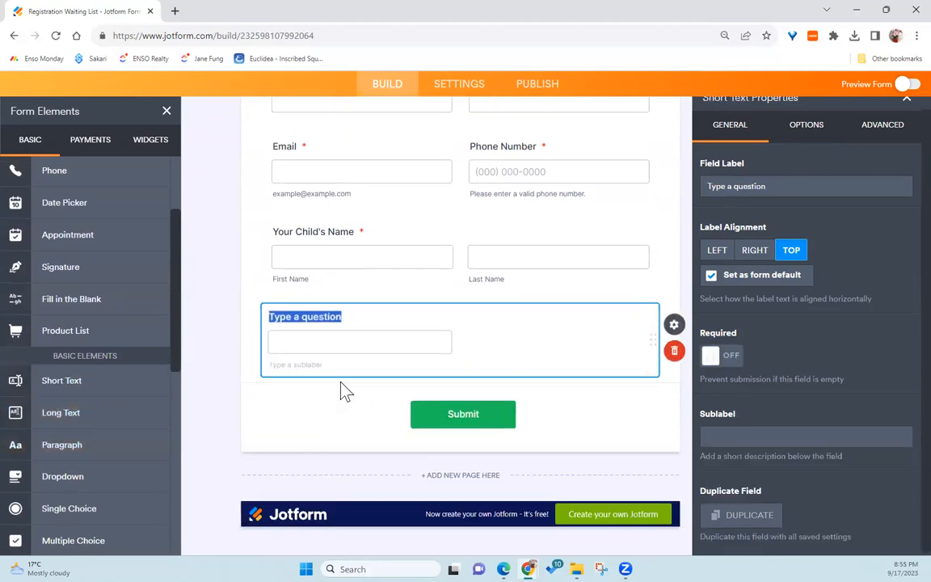
type("Your Child Age")
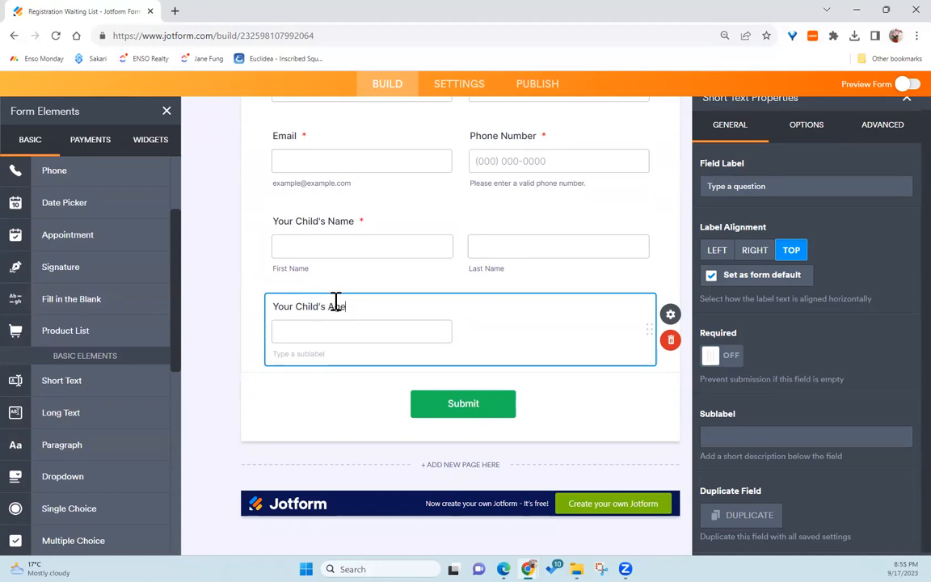
left_click(721, 355)
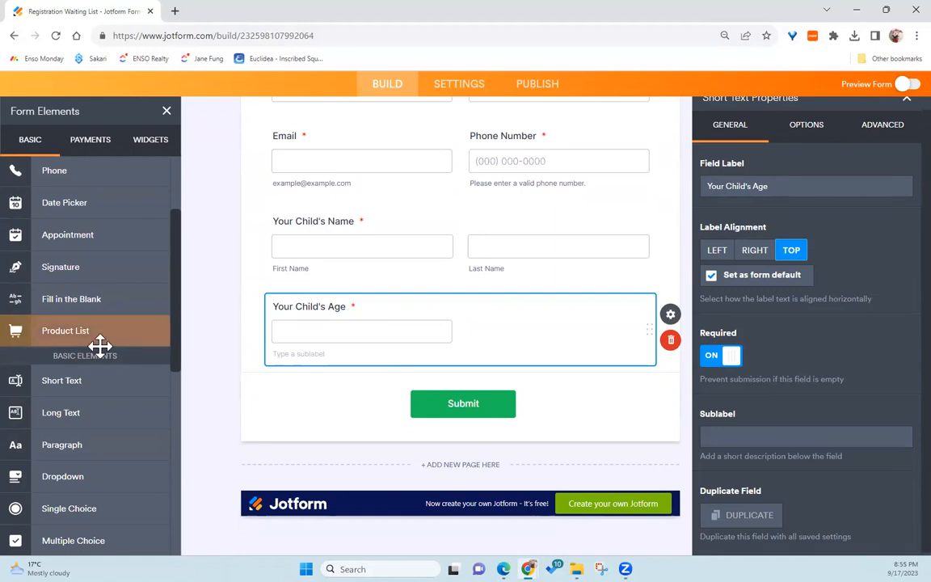
Step: Add a Single Choice field labelled "Would you like to start right away? If not, please select a time."
scroll(99, 404, "down", 1)
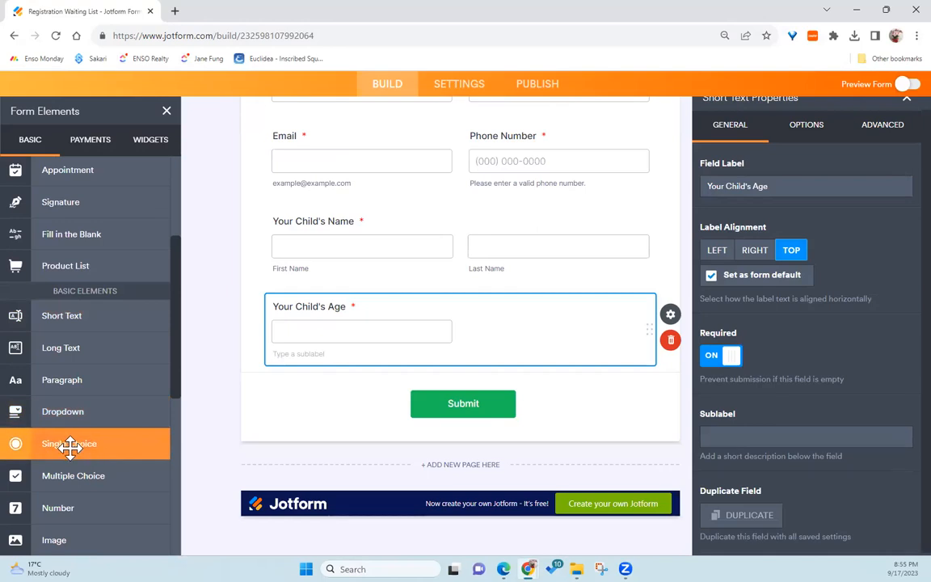
left_click(69, 445)
type("W")
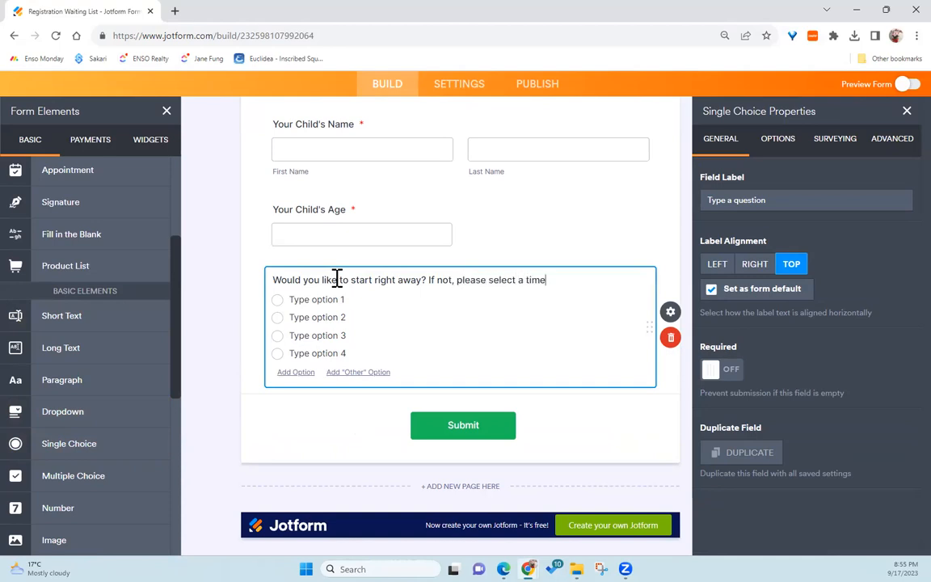
Step: Set the choice options to Yes and No and delete the two leftover placeholder options
left_click(314, 299)
type("Yes")
key("Return")
type("NO")
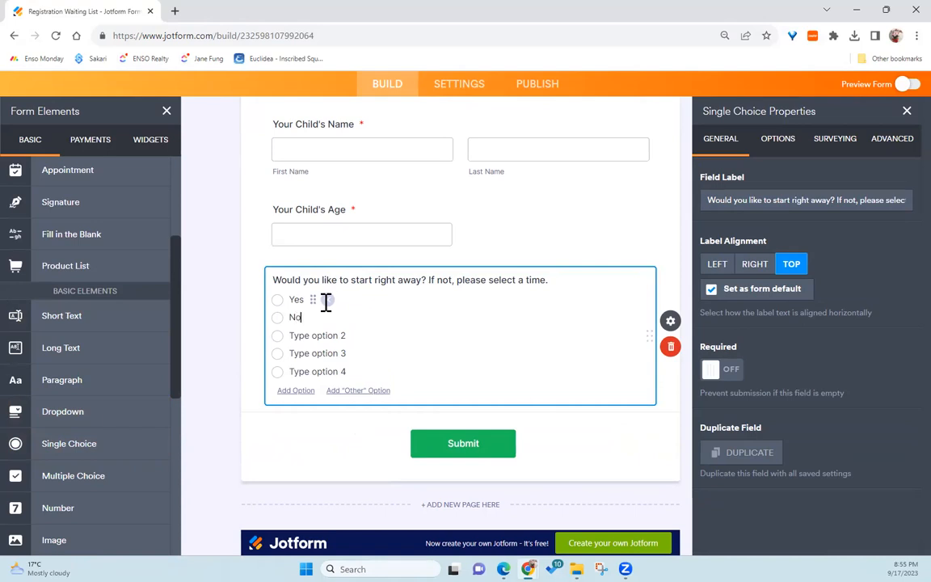
left_click(331, 336)
left_click(370, 336)
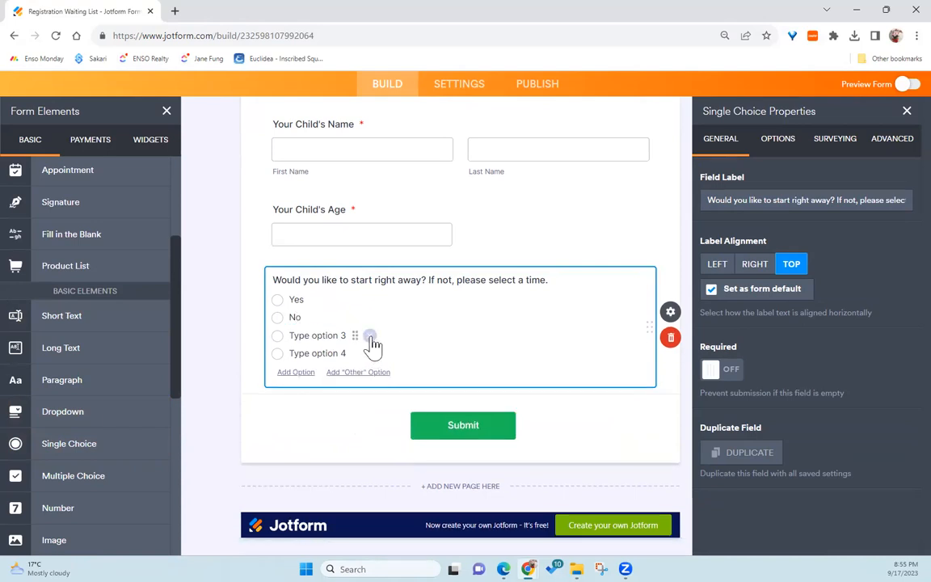
left_click(369, 337)
left_click(369, 336)
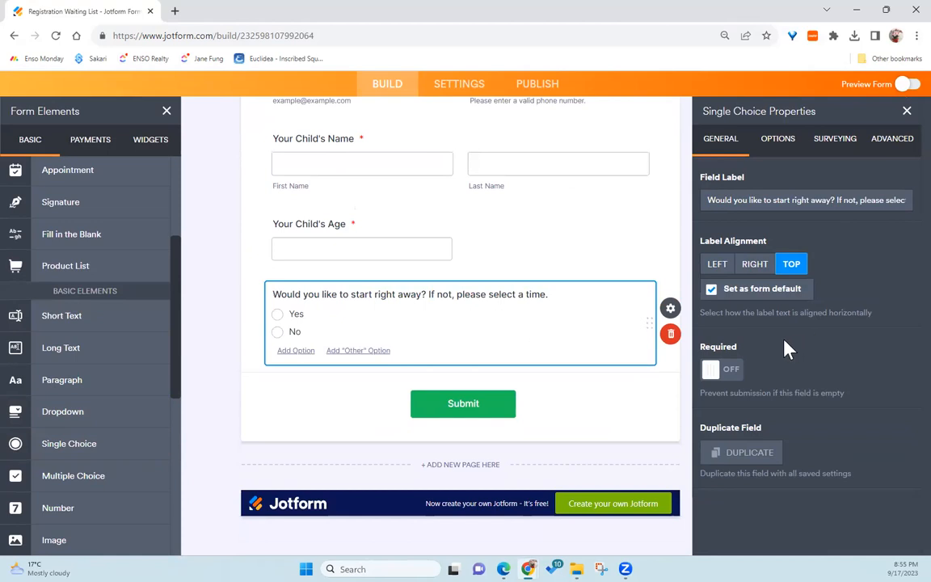
Step: Make the start-right-away question required and turn on Shrink for it
left_click(730, 370)
left_click(891, 139)
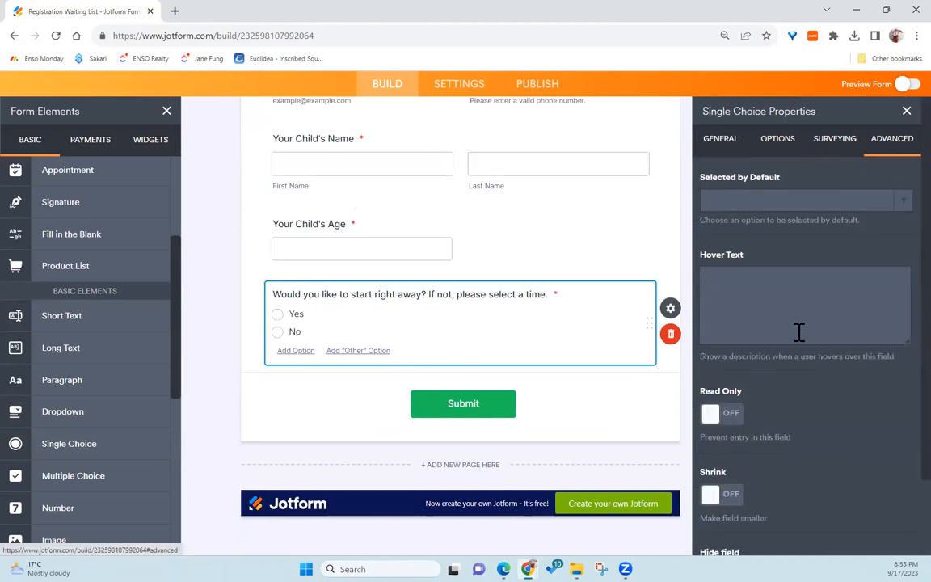
scroll(776, 380, "down", 1)
scroll(752, 445, "down", 1)
left_click(726, 429)
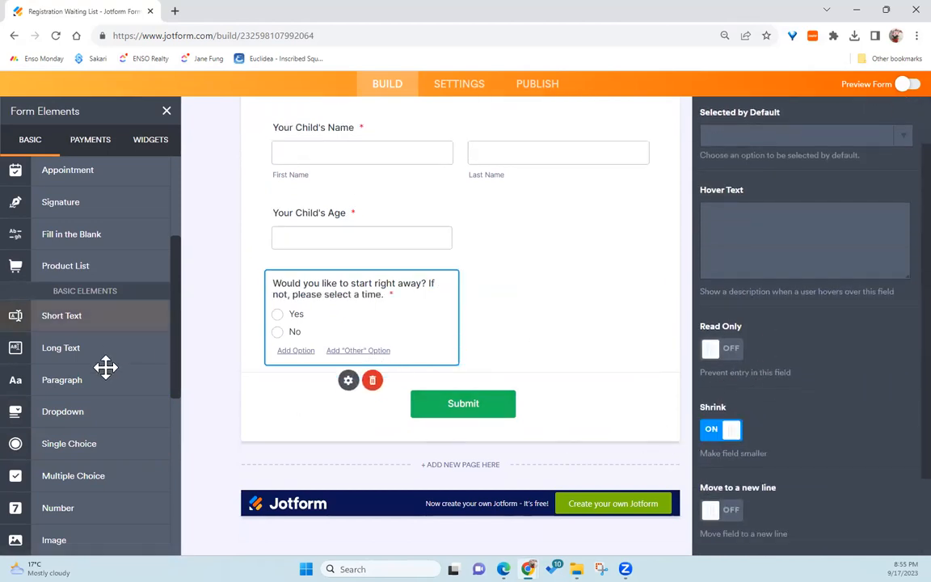
Step: Add a Date Picker field below the question labelled Your Child's Start Date
scroll(100, 433, "down", 1)
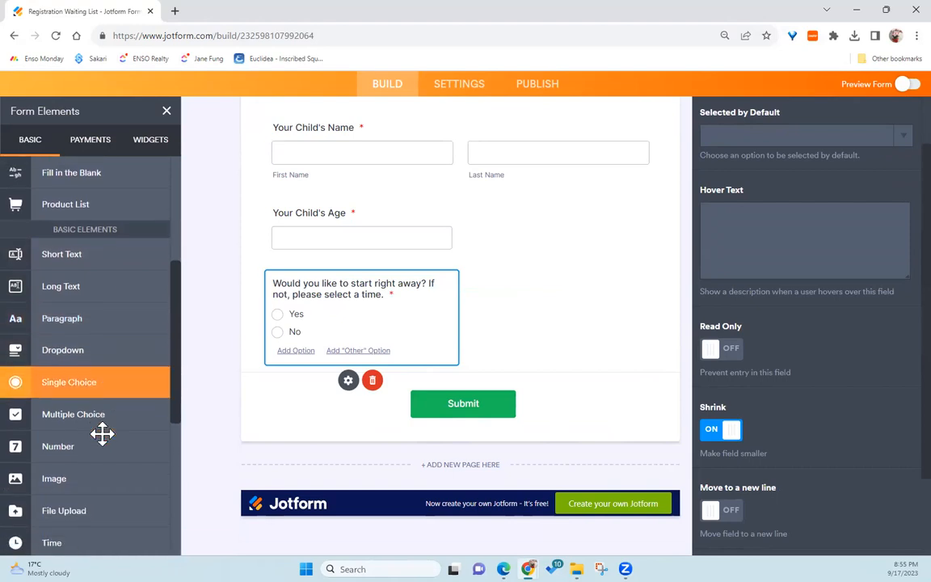
scroll(98, 452, "up", 2)
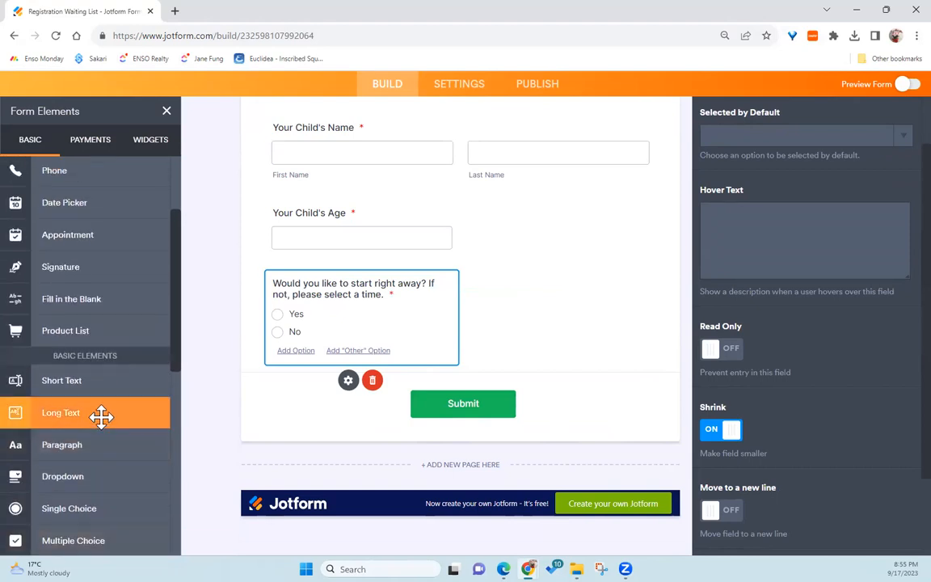
scroll(99, 412, "up", 2)
left_click_drag(79, 339, 414, 307)
type("Your Child's Start Date")
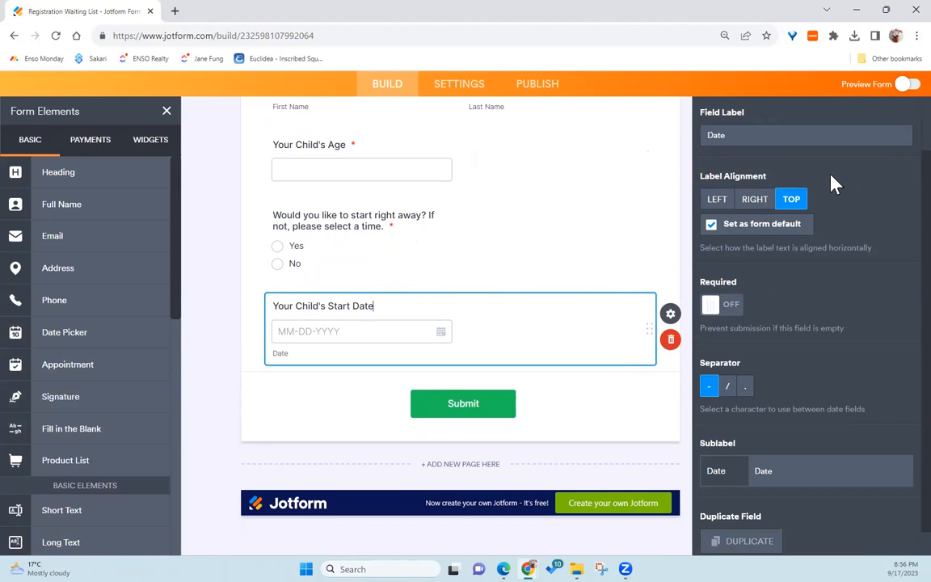
Step: Turn on Shrink for the start date field so it sits beside the question, then close its properties
scroll(854, 187, "up", 1)
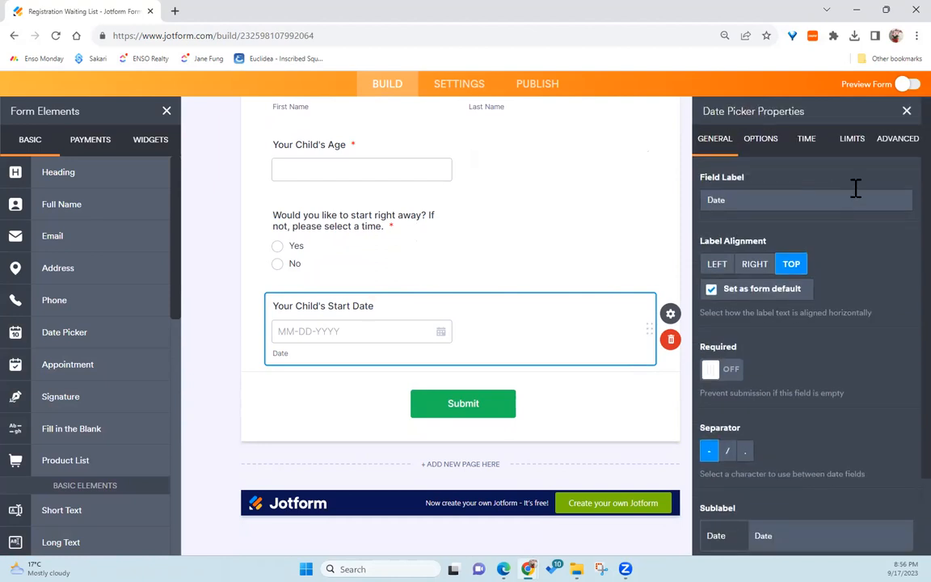
left_click(898, 139)
left_click(730, 417)
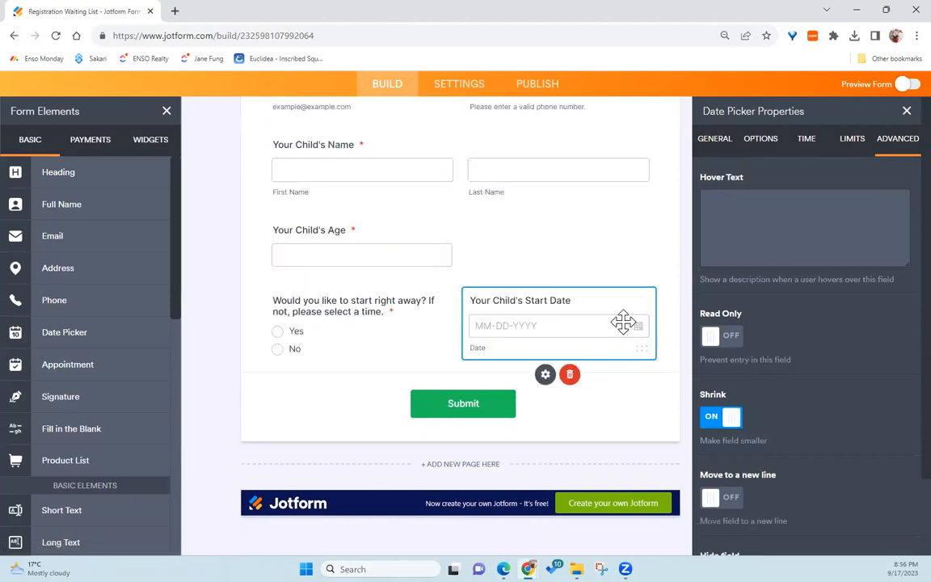
left_click(906, 112)
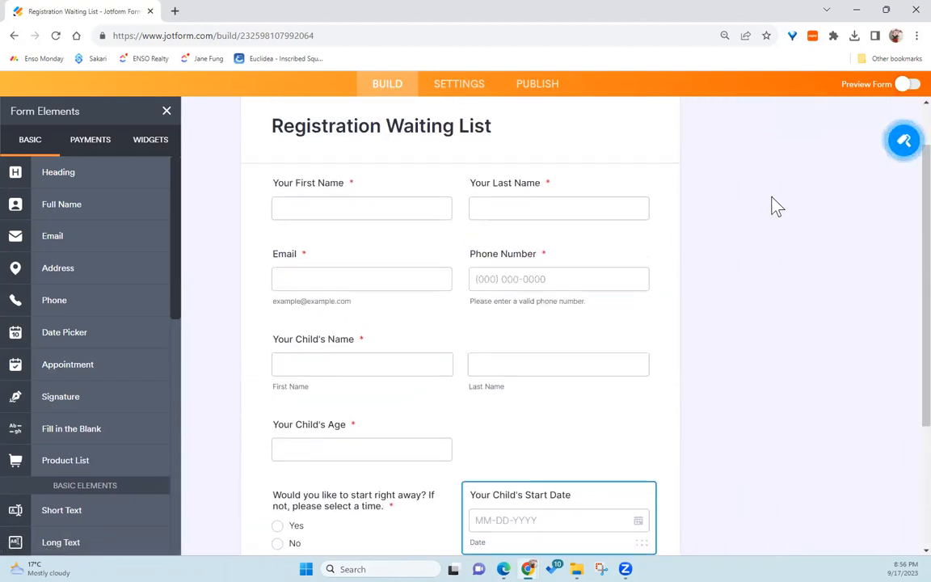
Step: Open the form preview and enter the parent's first and last name
left_click(907, 85)
scroll(430, 225, "down", 2)
scroll(430, 224, "up", 2)
left_click(371, 272)
key("Tab")
key("Tab")
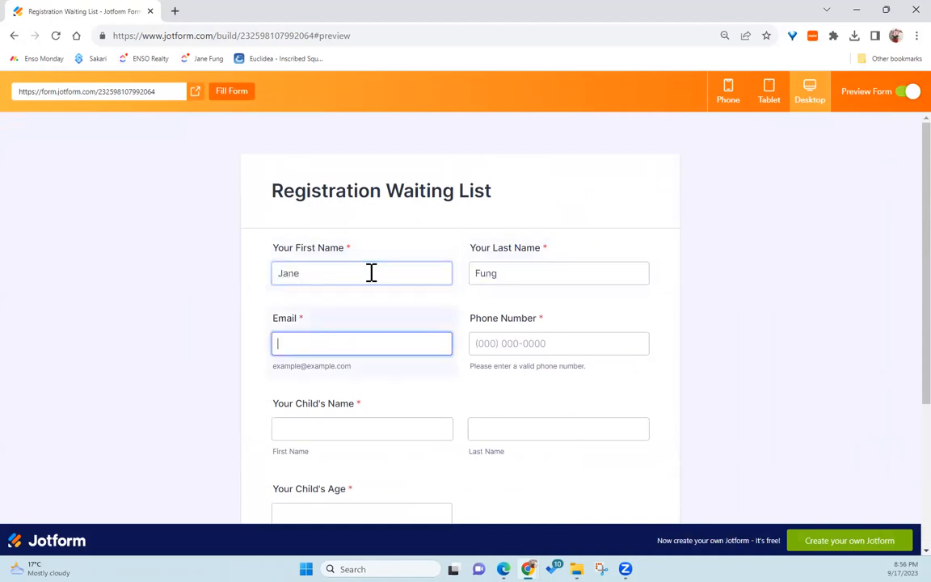
Step: Fill in the parent's email address and phone number in the preview
key("Tab")
key("Tab")
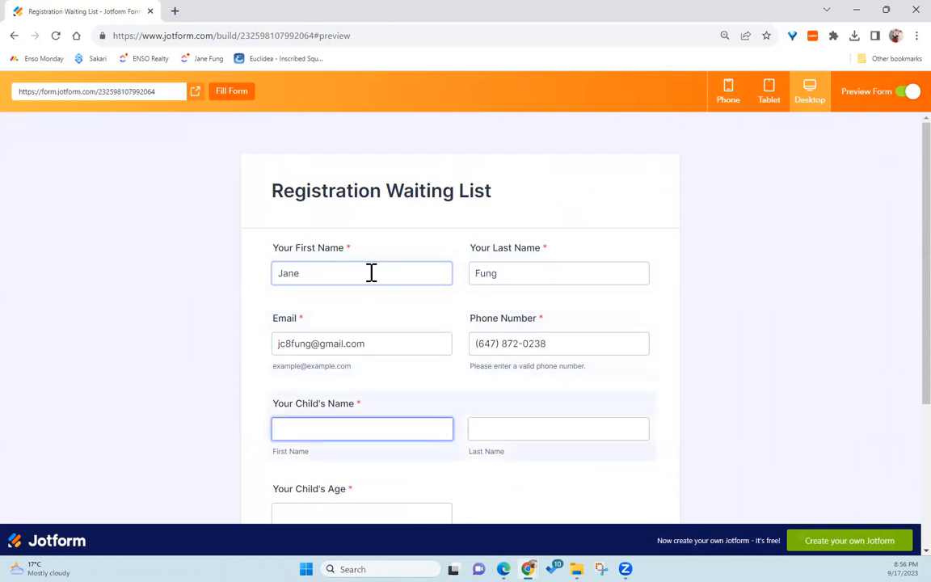
Step: Enter the child's first name, last name initial and age 3
type("Ashley")
key("Tab")
type("M")
key("Tab")
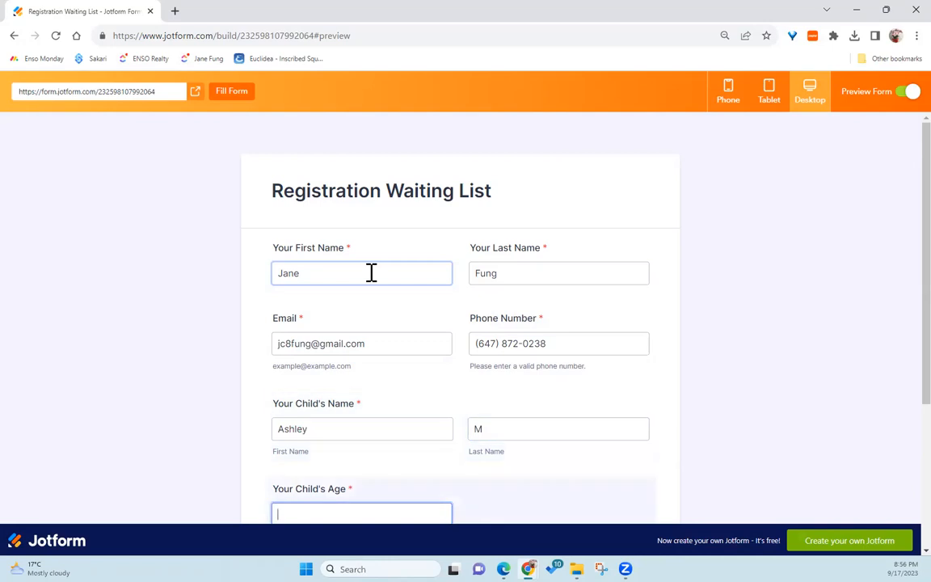
key("Tab")
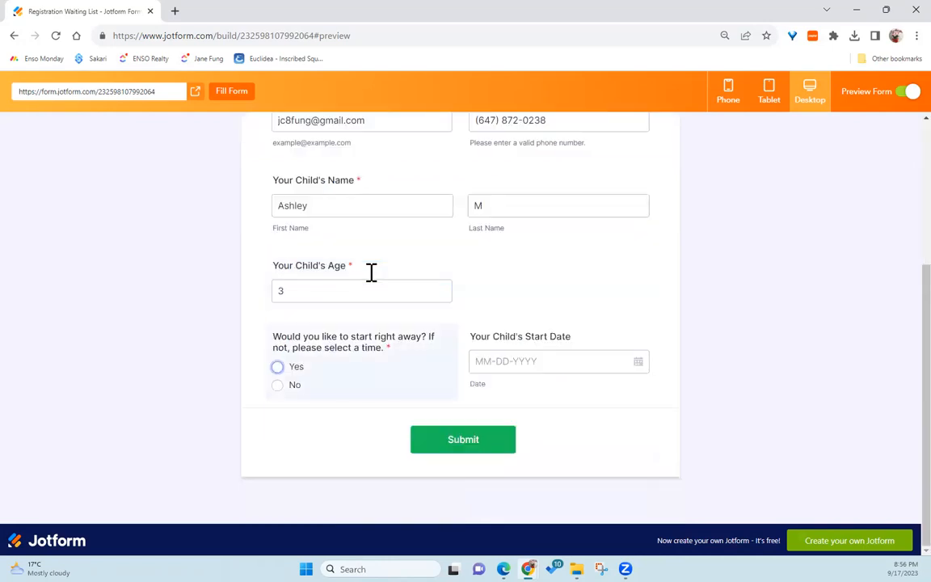
Step: Answer Yes to starting right away, submit the test entry, and leave the preview
left_click(316, 367)
left_click(483, 446)
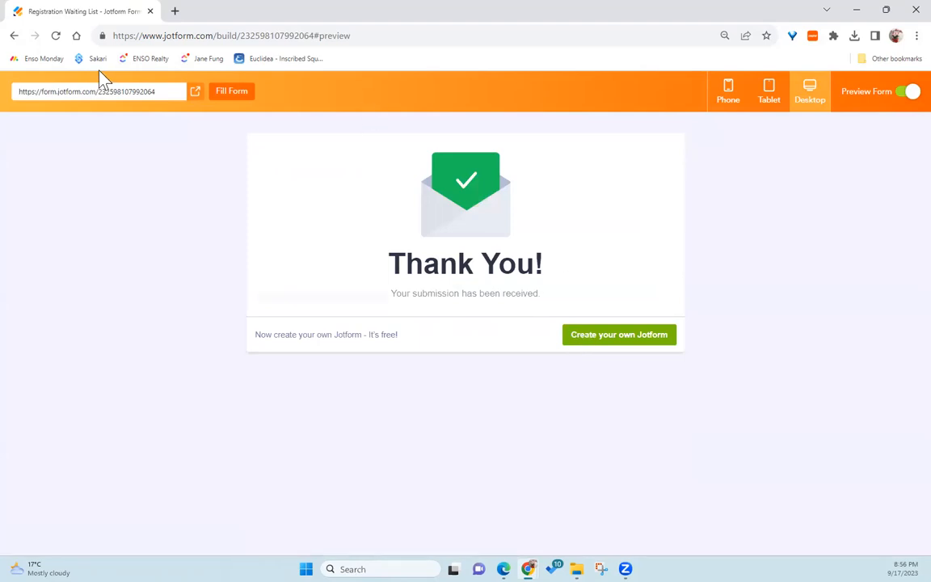
left_click(907, 92)
Step: Go to My Forms and open the Registration Waiting List submissions table
scroll(529, 113, "up", 3)
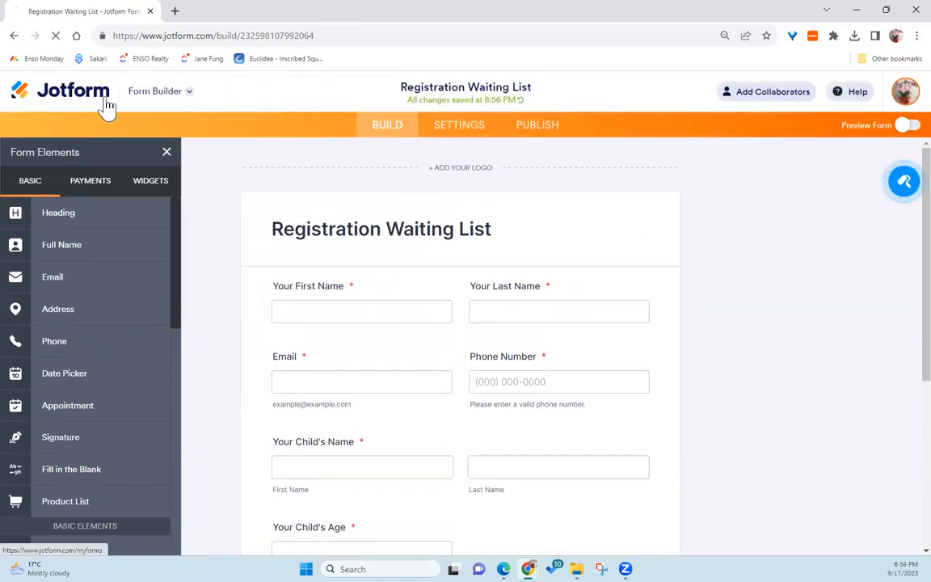
left_click(98, 103)
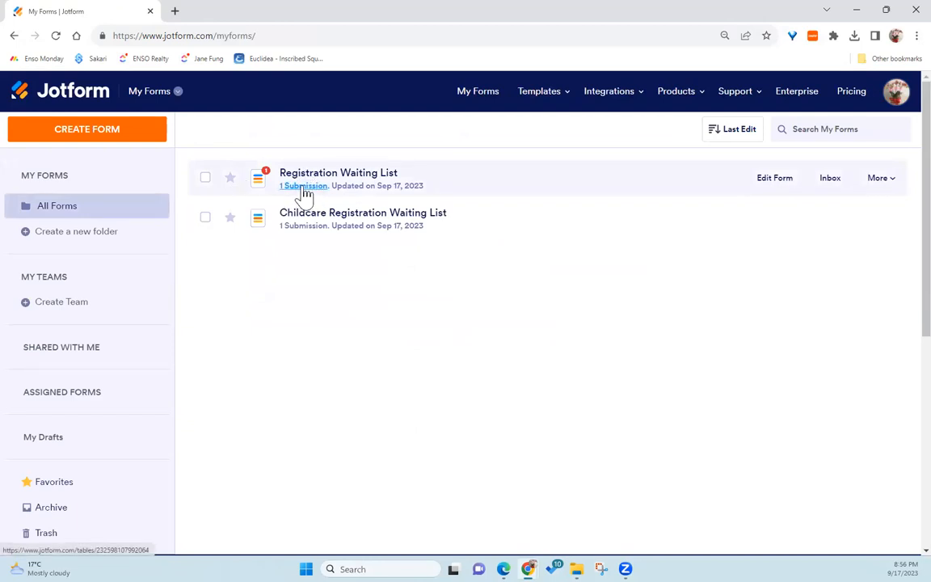
left_click(304, 188)
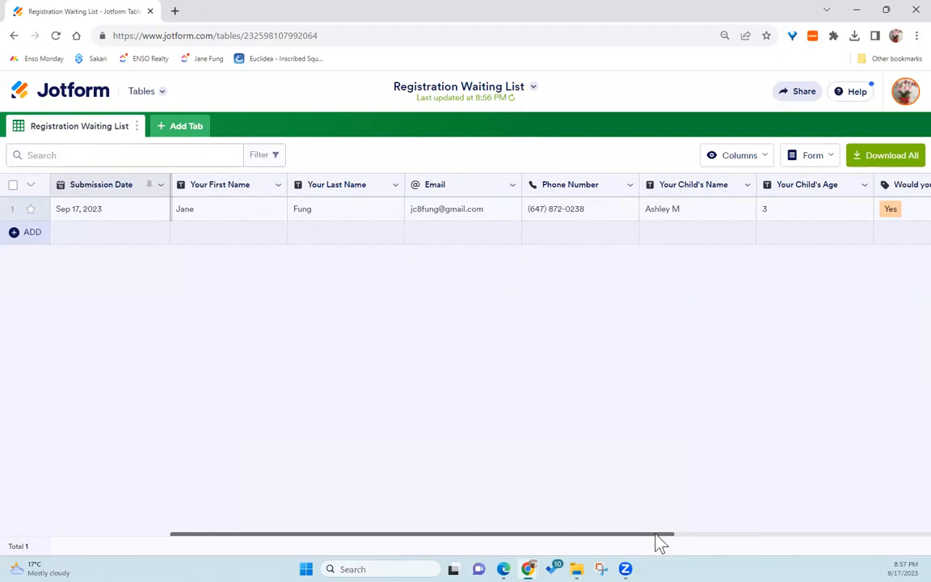
Step: Hide the Your Last Name, Email and Phone Number columns in the submissions table
scroll(809, 540, "right", 5)
scroll(382, 540, "left", 5)
left_click(395, 186)
left_click(376, 477)
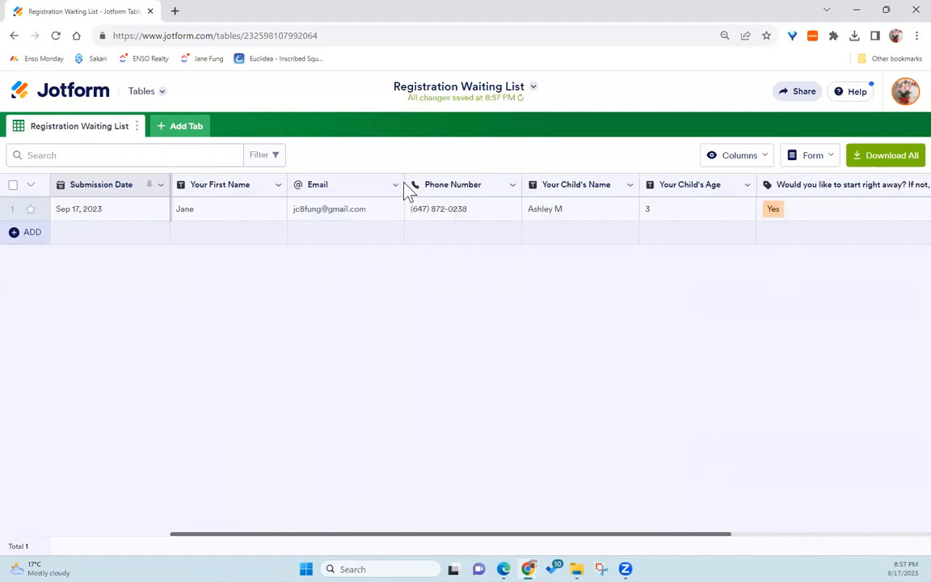
left_click(394, 186)
left_click(359, 479)
left_click(396, 185)
left_click(372, 479)
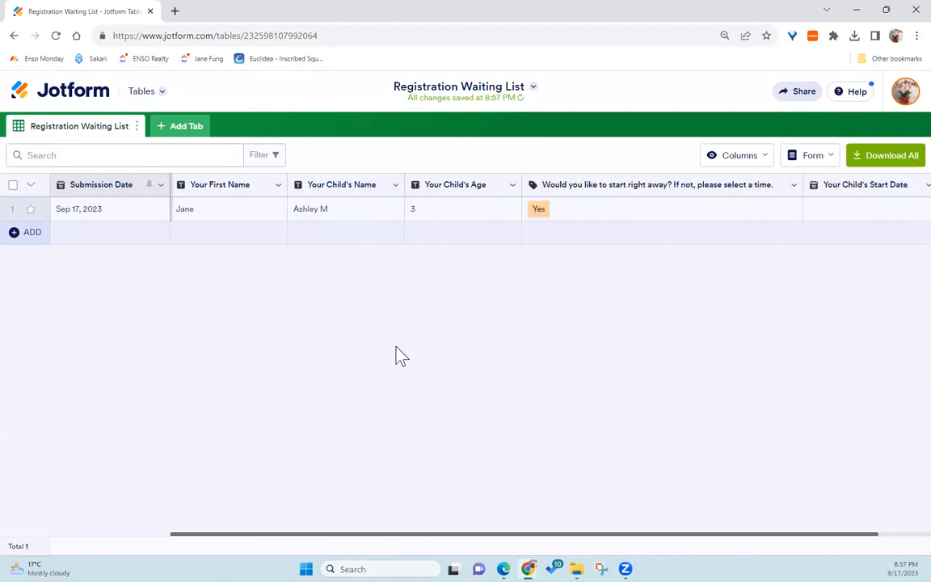
Step: Hide the Your Child's Name, Your Child's Age, start-right-away question and Your Child's Start Date columns
left_click(396, 186)
left_click(359, 504)
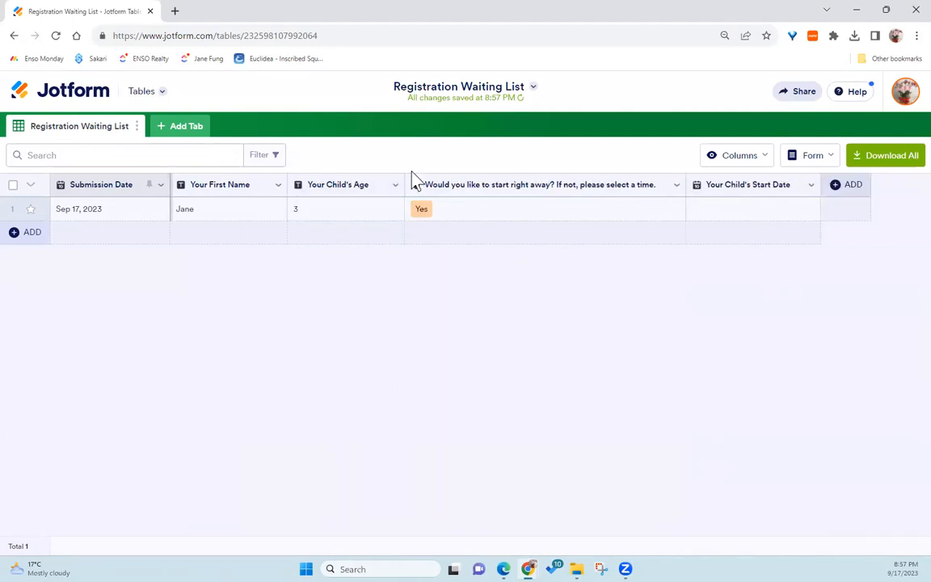
left_click(395, 185)
left_click(371, 479)
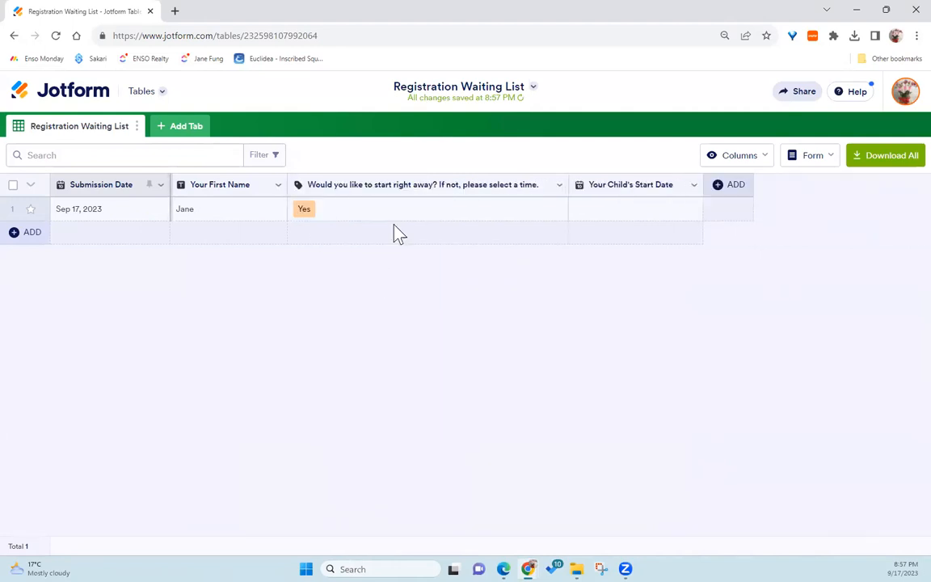
left_click(559, 185)
left_click(524, 503)
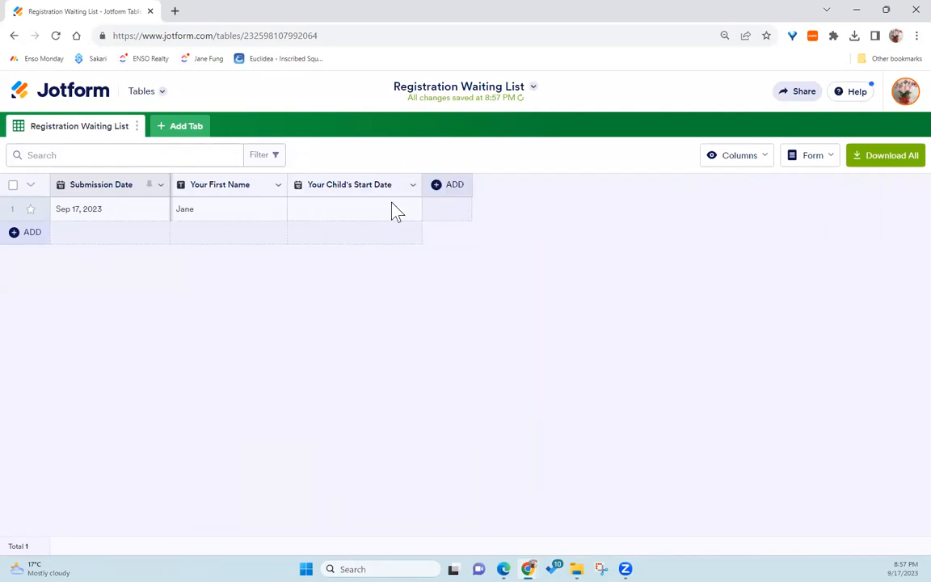
left_click(413, 185)
left_click(409, 501)
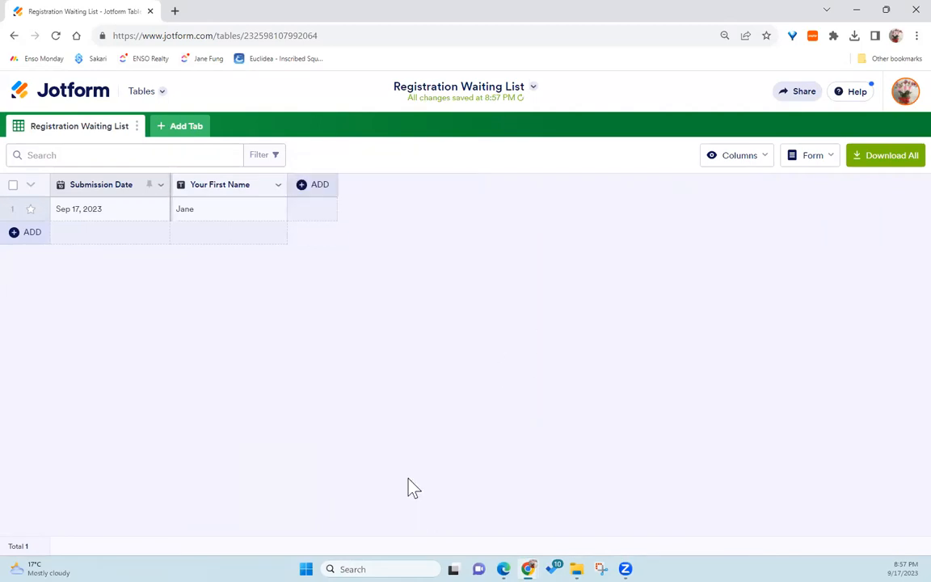
Step: Add a new Advanced Formula column named Last Name Initial
left_click(310, 186)
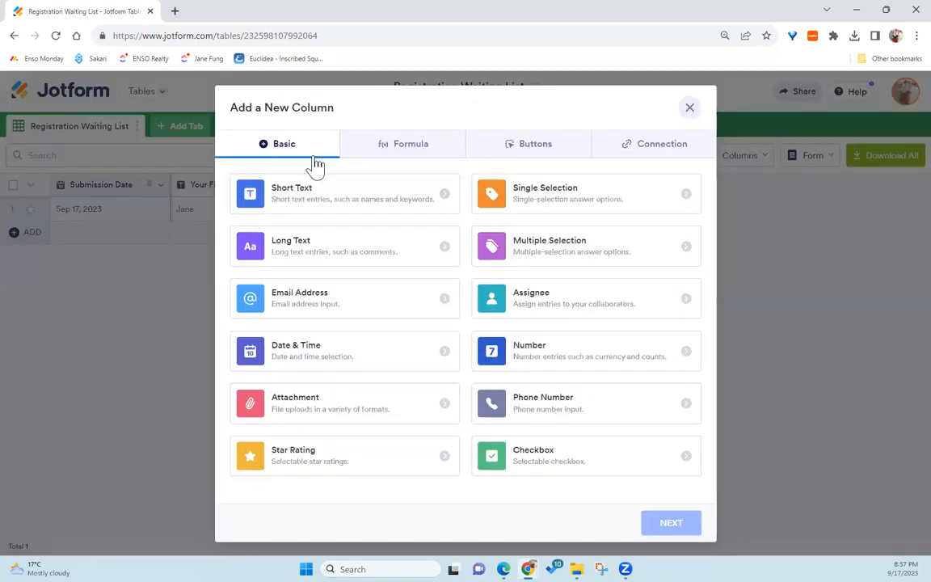
left_click(411, 150)
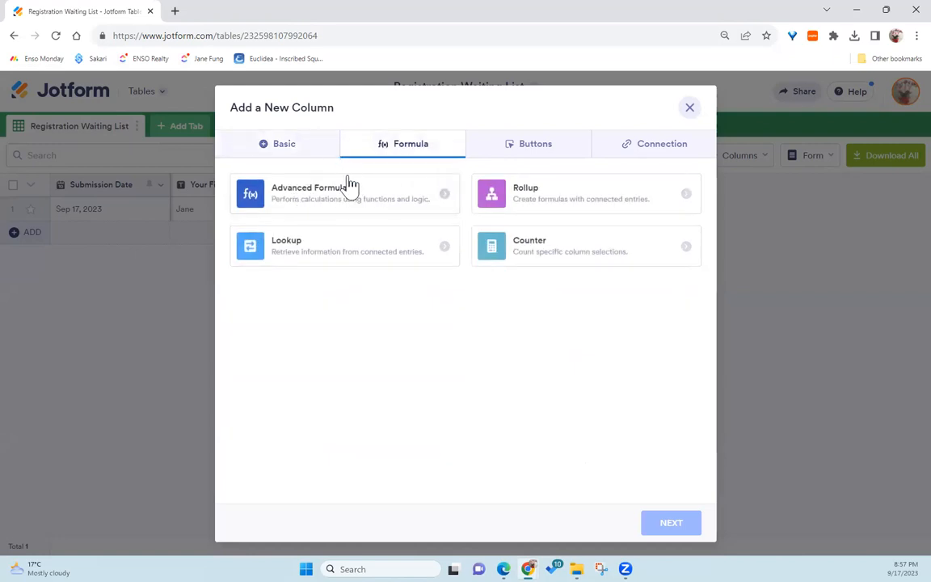
left_click(320, 200)
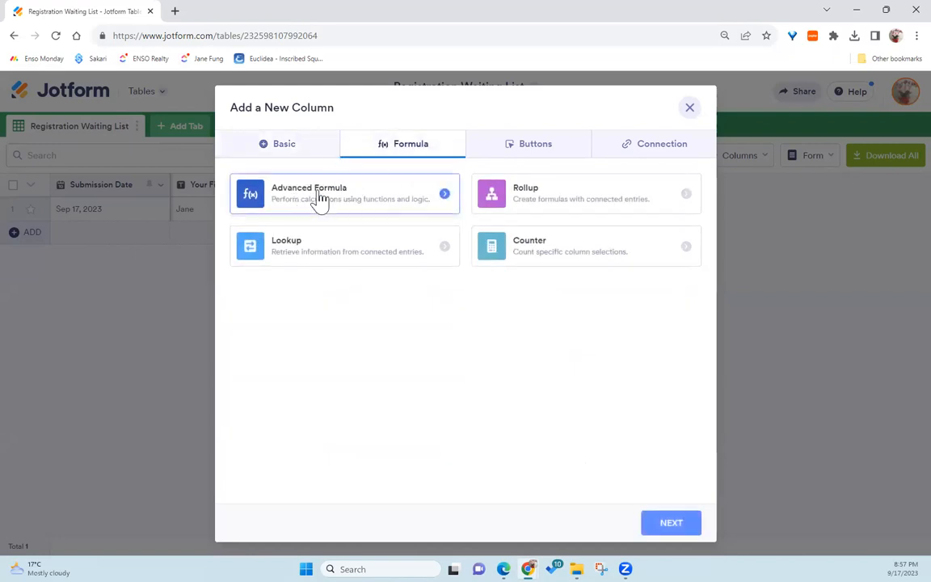
left_click(670, 524)
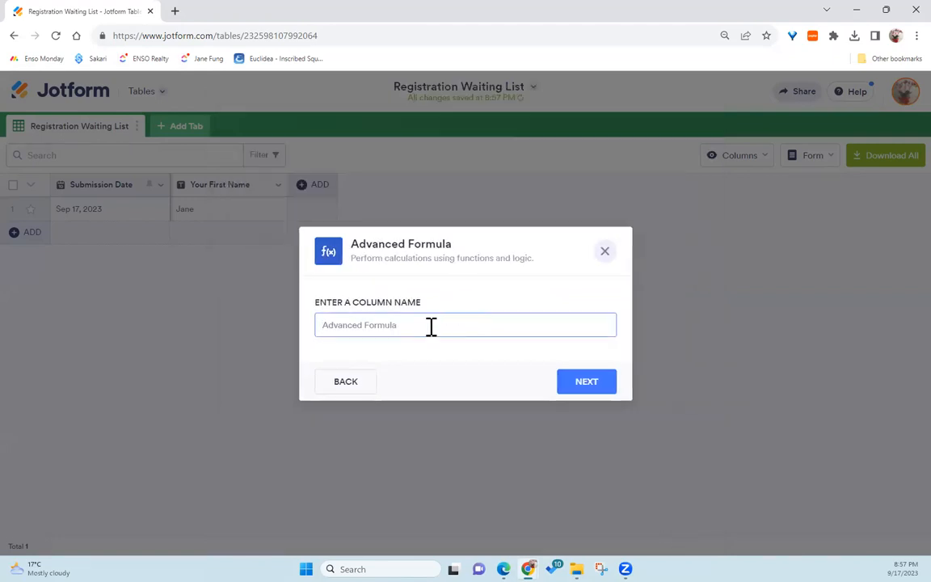
type("Last Name Initial")
left_click(576, 379)
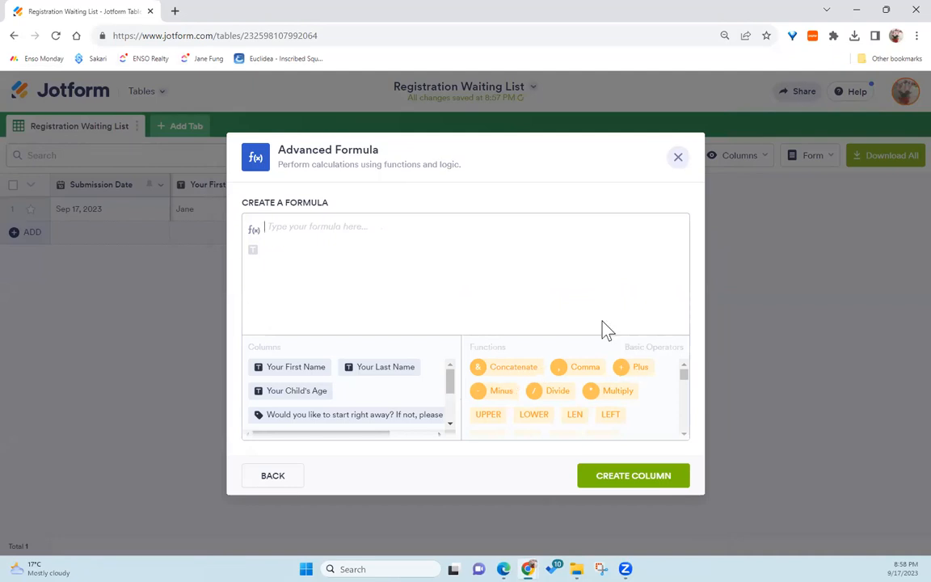
Step: Build the formula LEFT of Your Last Name with 1 character and create the column
left_click(616, 416)
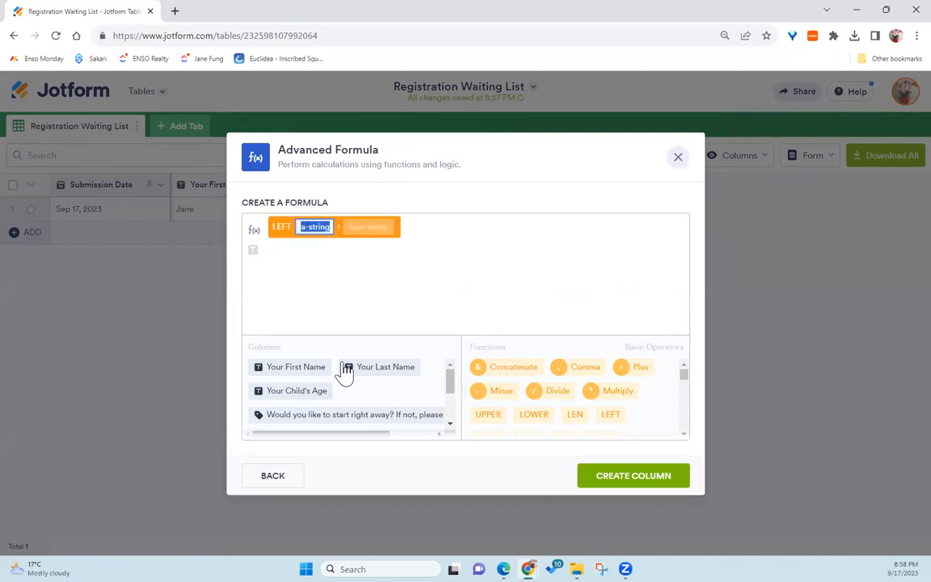
left_click(359, 371)
left_click(399, 227)
type("1")
left_click(613, 479)
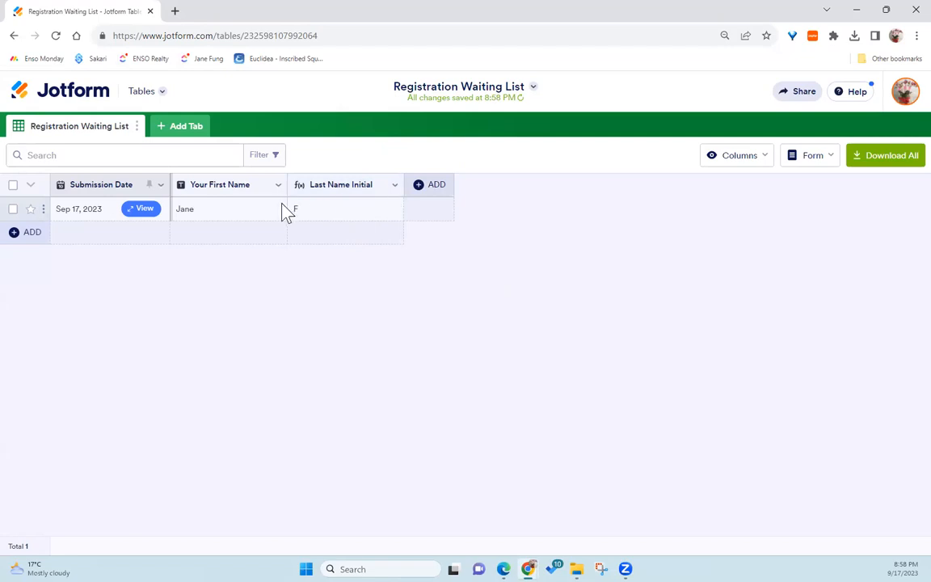
Step: Add a new Advanced Formula column named Phone (last 4 digits)
left_click(420, 191)
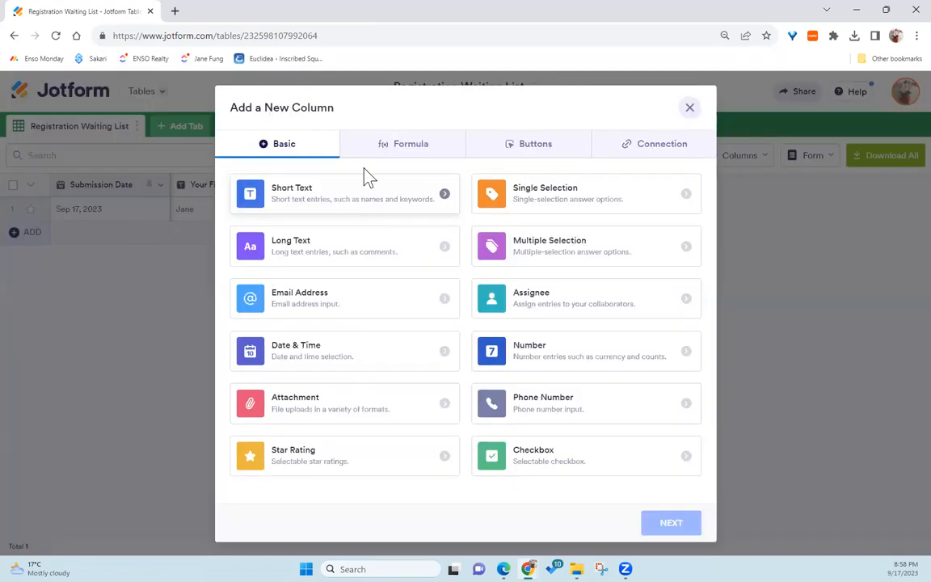
left_click(393, 148)
left_click(293, 198)
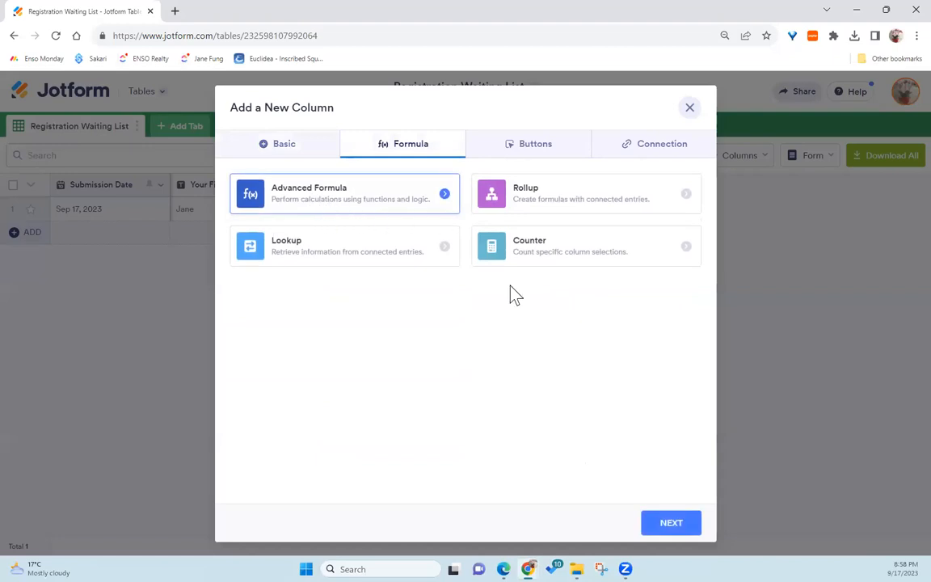
left_click(659, 527)
type("F")
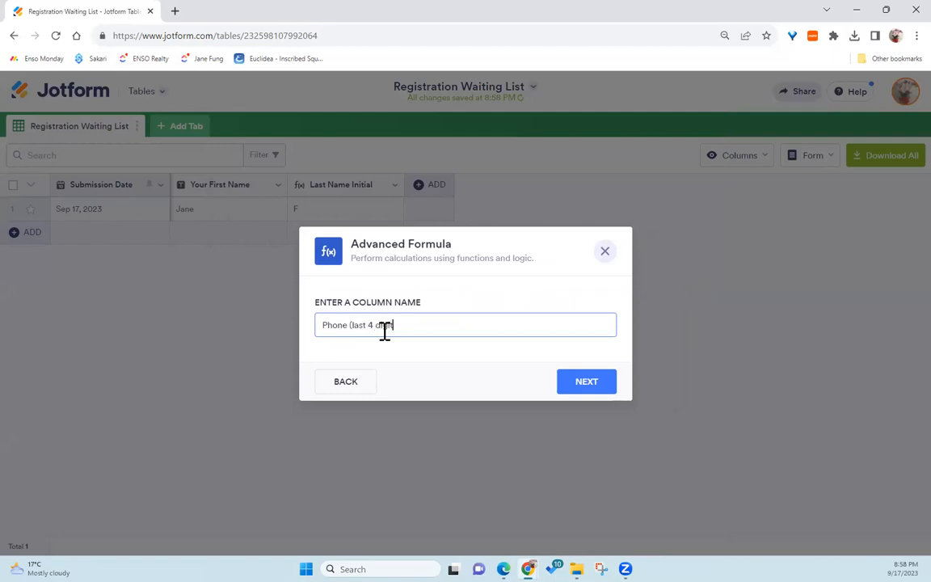
left_click(574, 388)
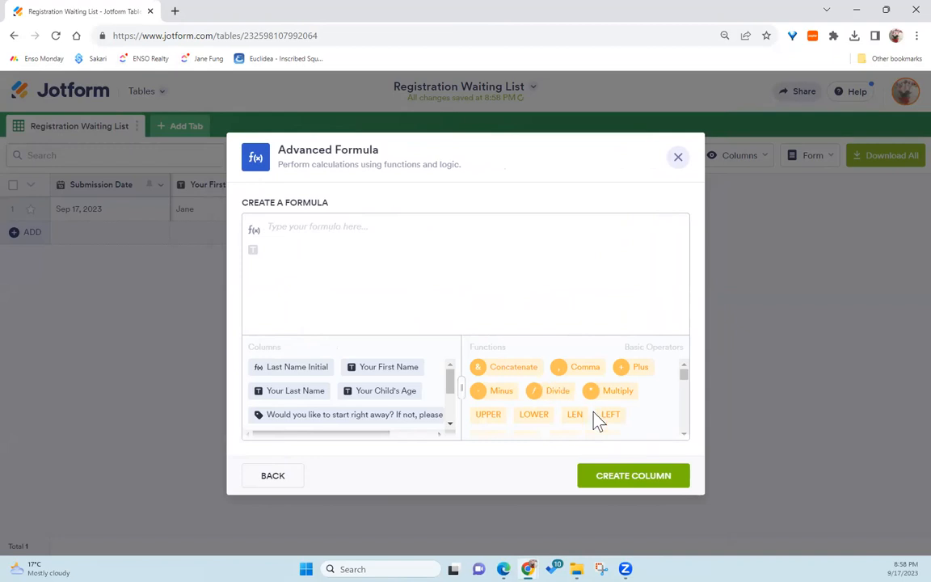
Step: Build the formula RIGHT of Phone Number with 4 characters and create the column
scroll(607, 425, "down", 2)
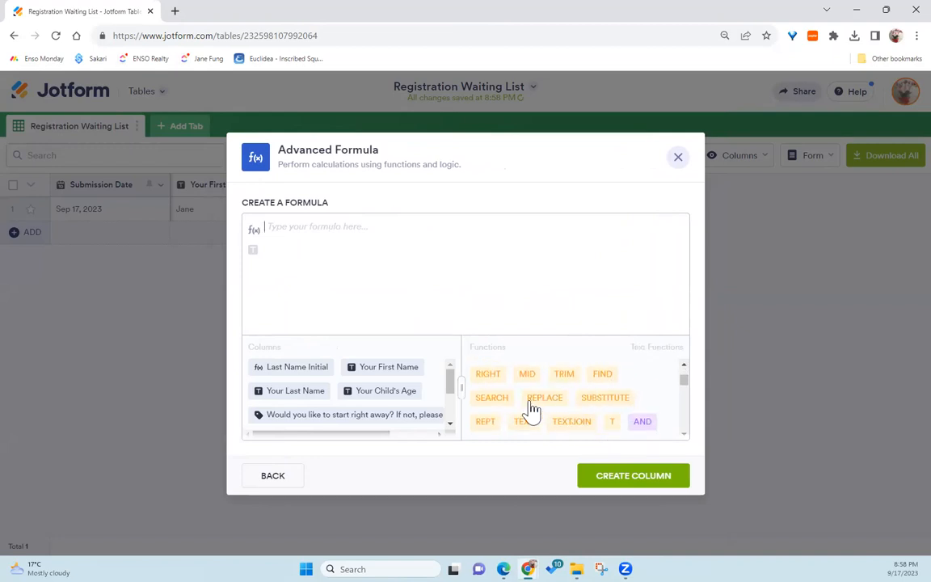
left_click(486, 375)
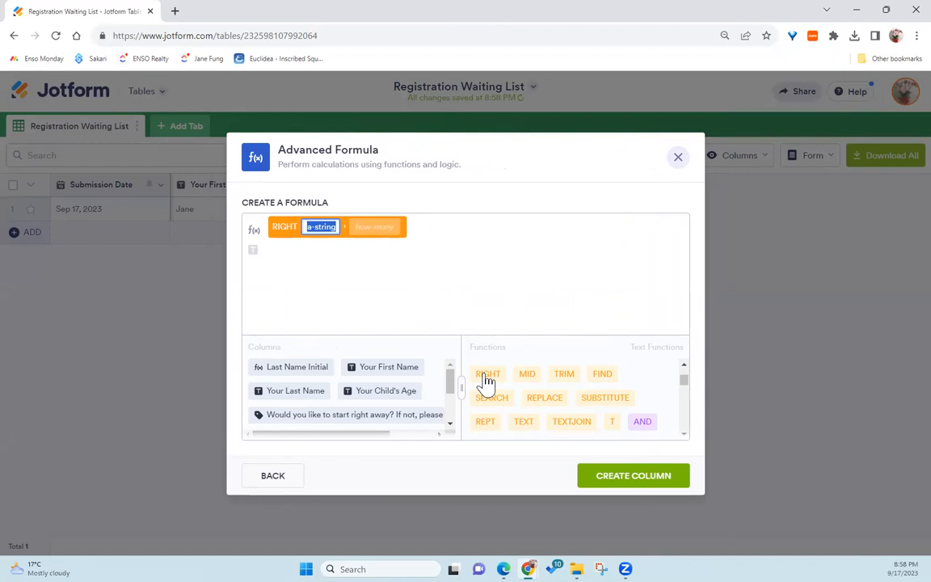
scroll(384, 398, "down", 2)
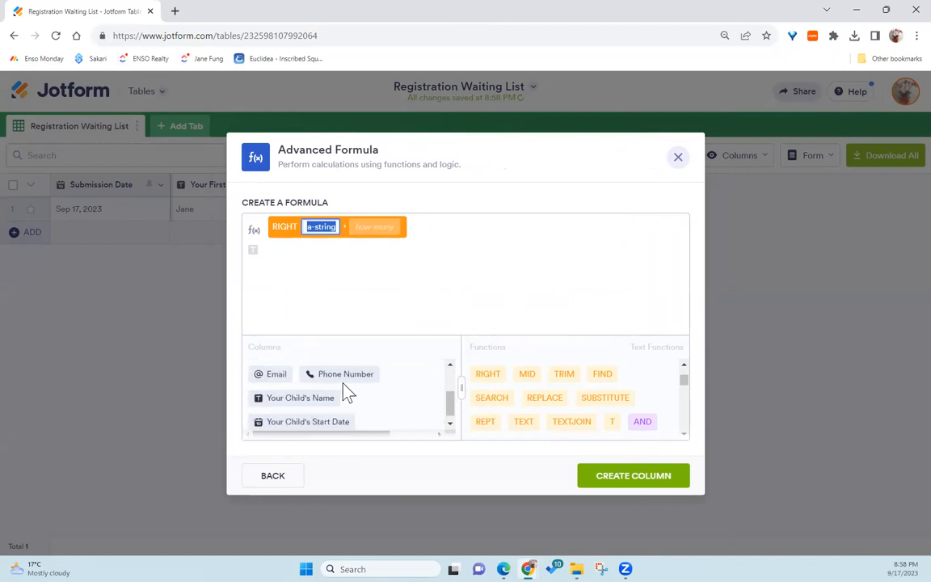
left_click(359, 371)
left_click(402, 229)
type("4")
left_click(670, 475)
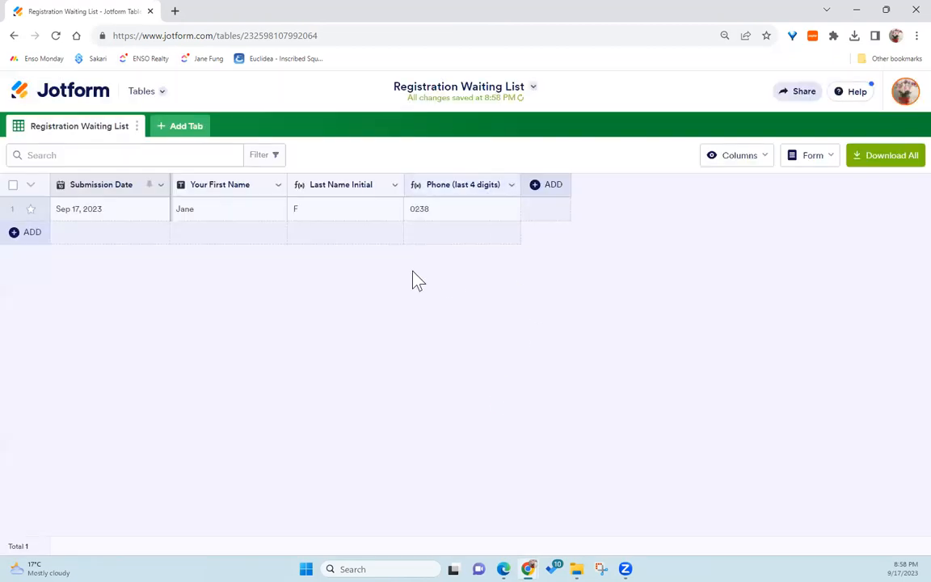
Step: Make the table public in its share settings and copy the table's share link
left_click(795, 95)
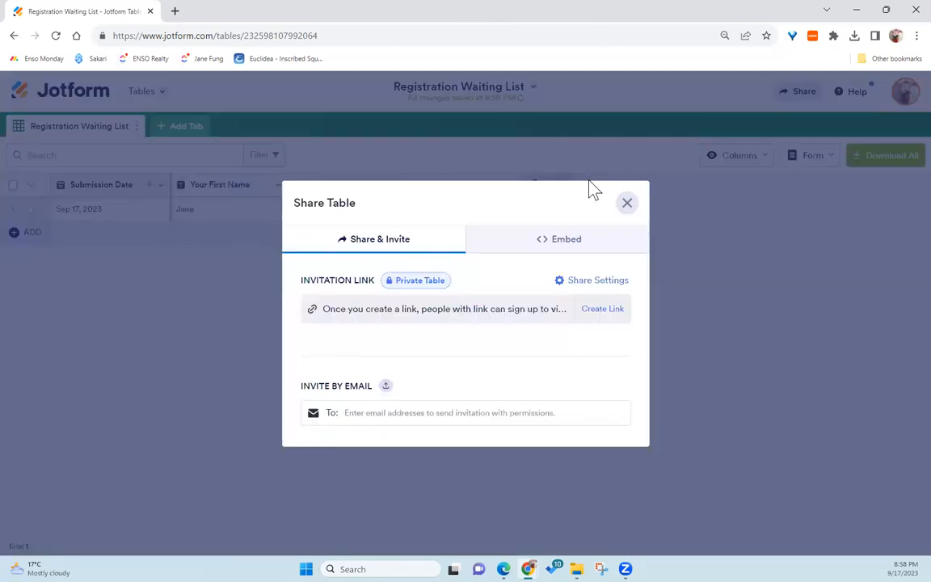
left_click(429, 287)
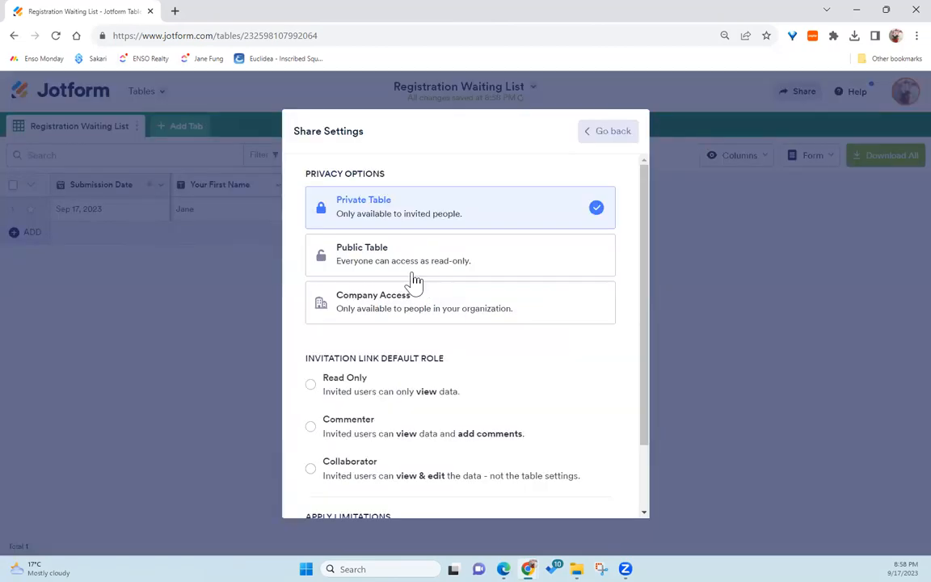
left_click(416, 275)
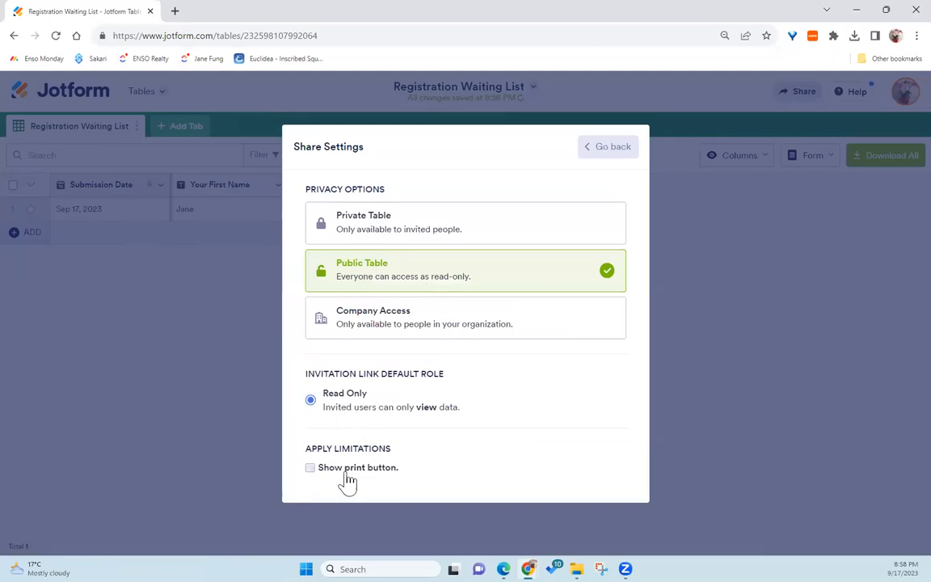
left_click(604, 148)
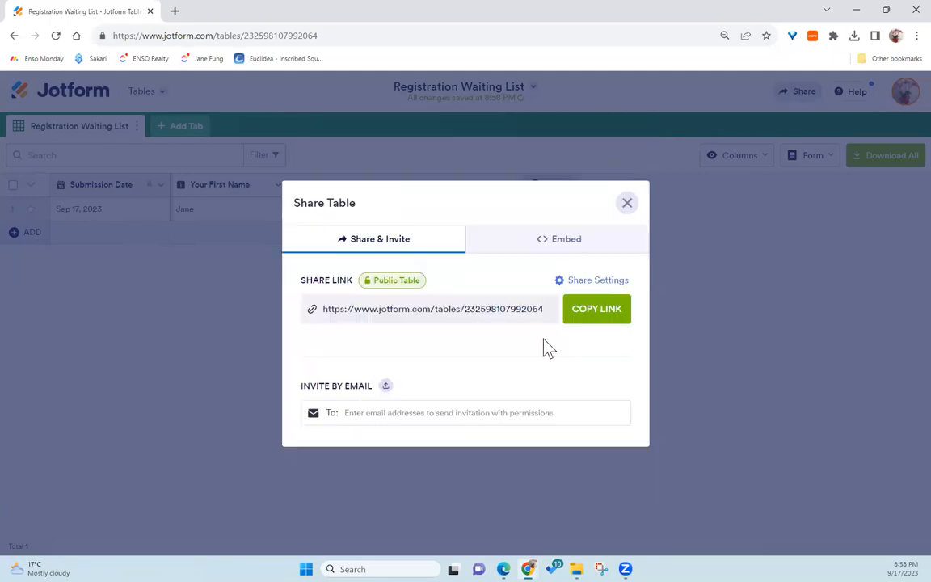
left_click(612, 308)
left_click(626, 204)
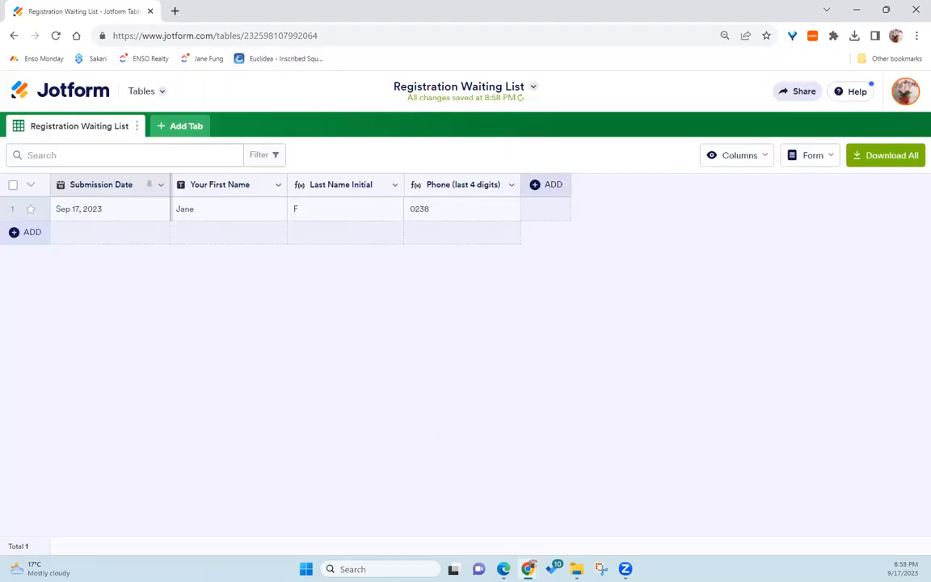
Step: Switch to Edge and open the copied table link in a new tab
left_click(504, 569)
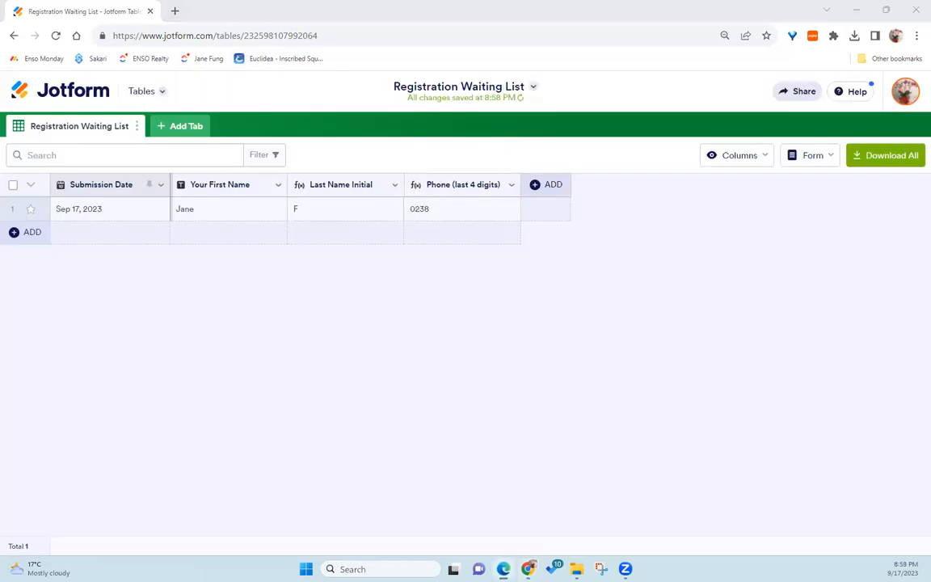
key("alt+Tab")
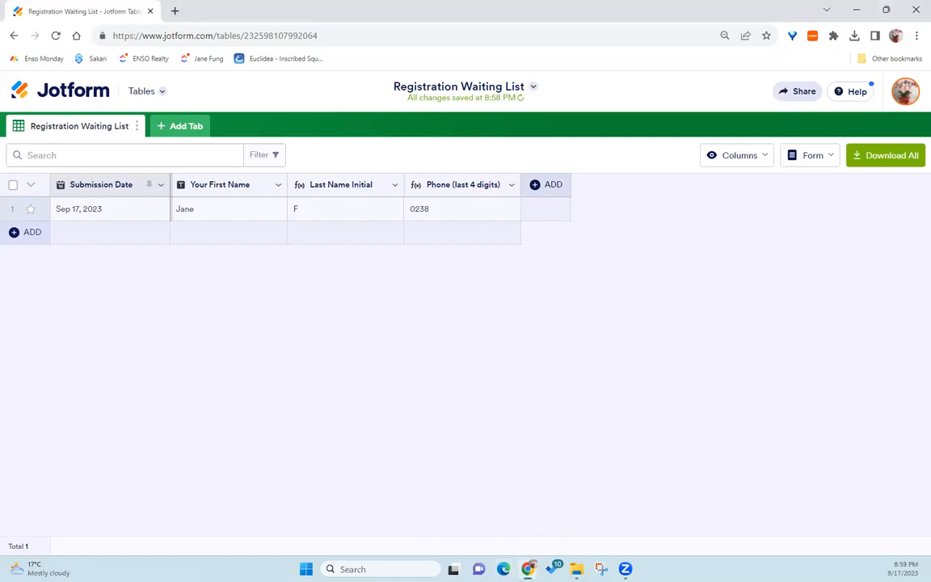
left_click(503, 570)
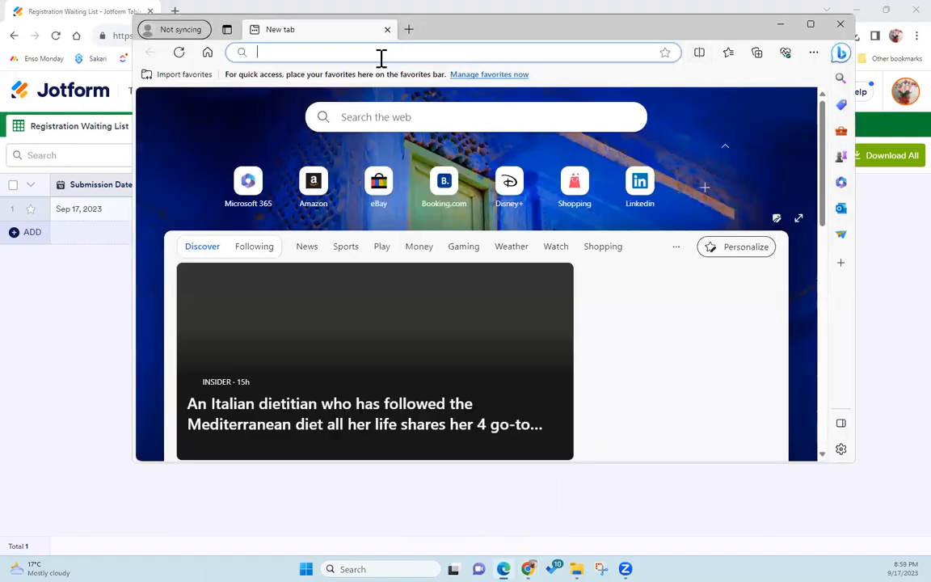
key("ctrl+v")
key("Return")
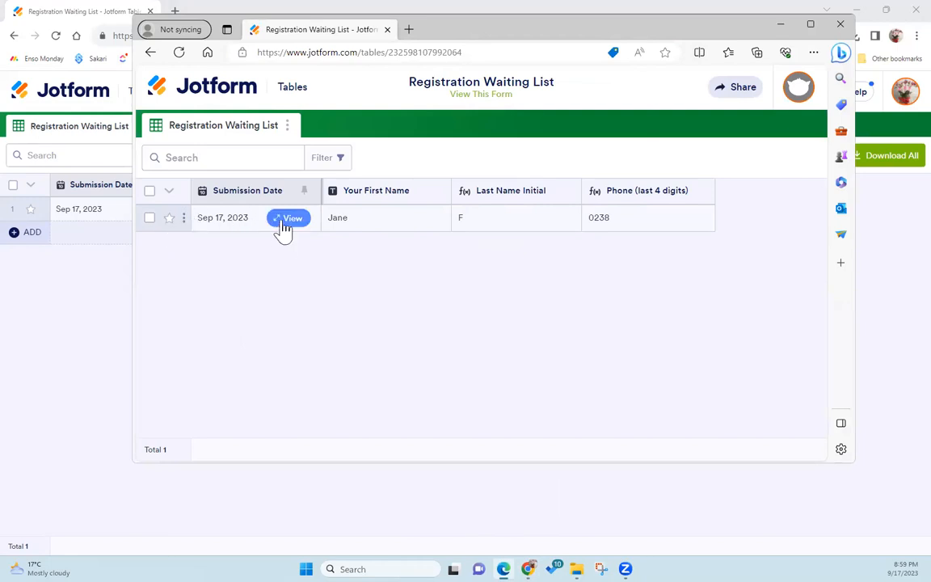
Step: Open the submission's entry details in the shared table and examine its header
left_click(283, 224)
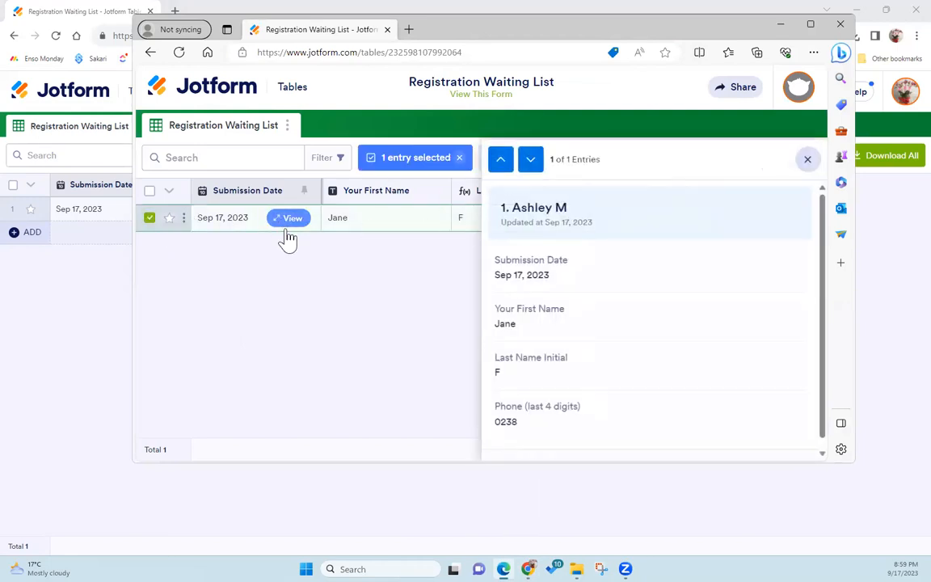
left_click_drag(505, 207, 583, 222)
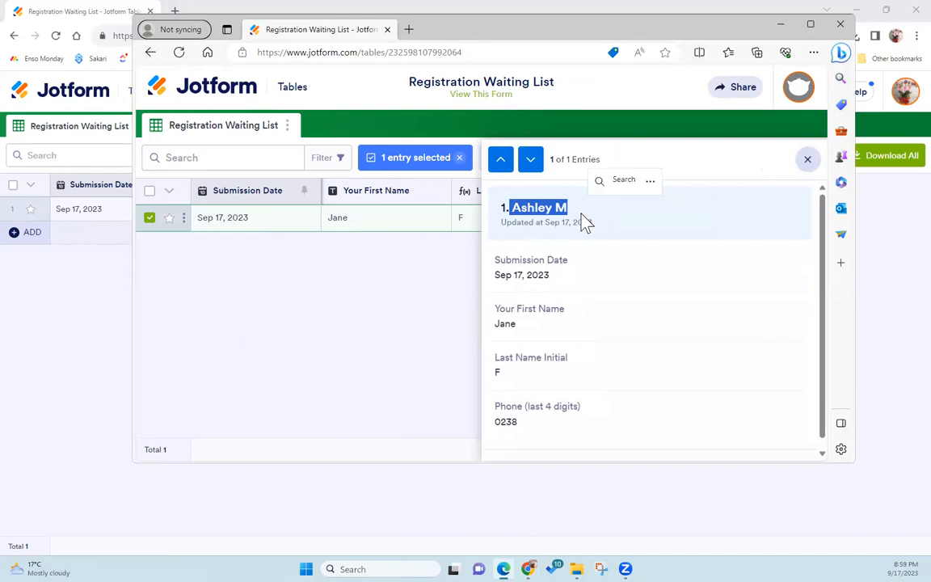
triple_click(536, 211)
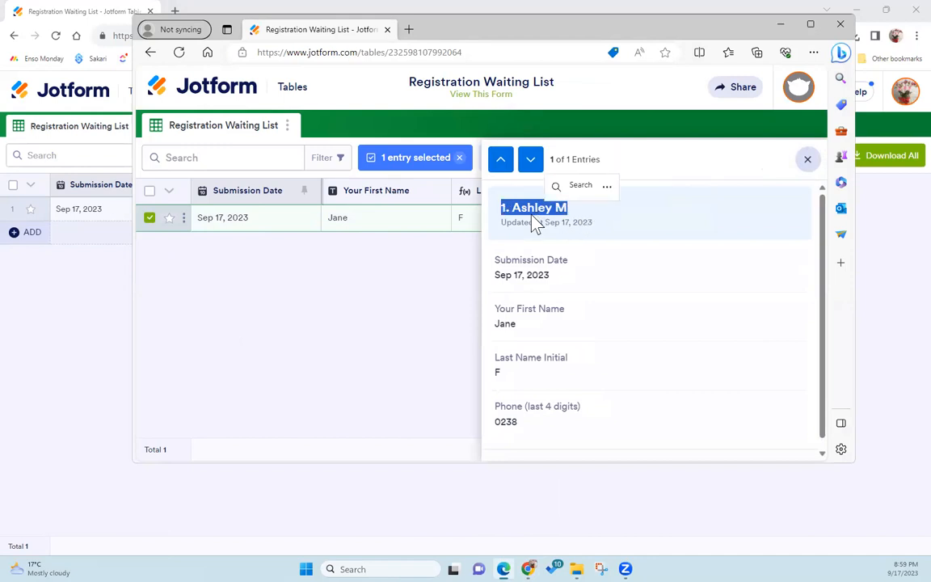
Step: Back in Chrome, open the entry's settings, turn off the entry header and turn on hiding empty fields
left_click(63, 11)
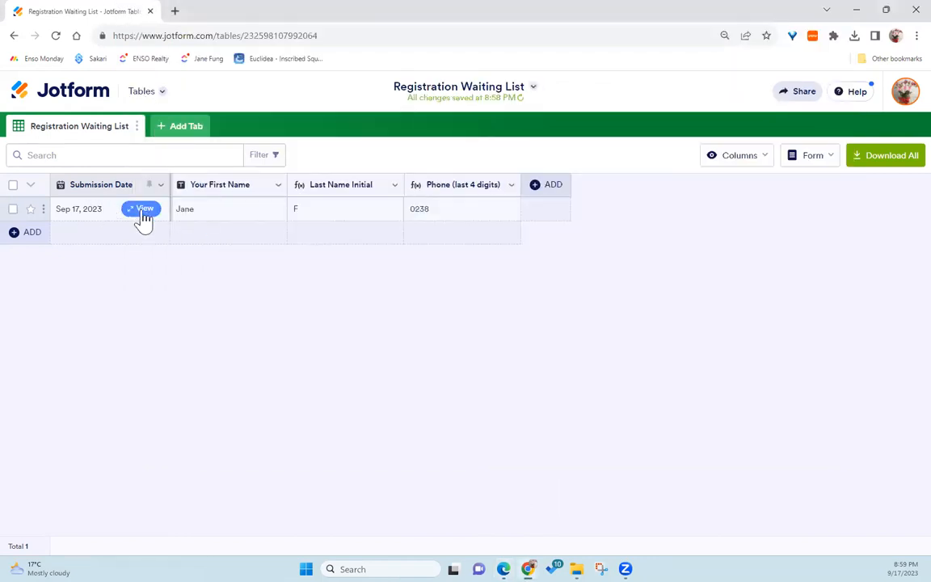
left_click(142, 210)
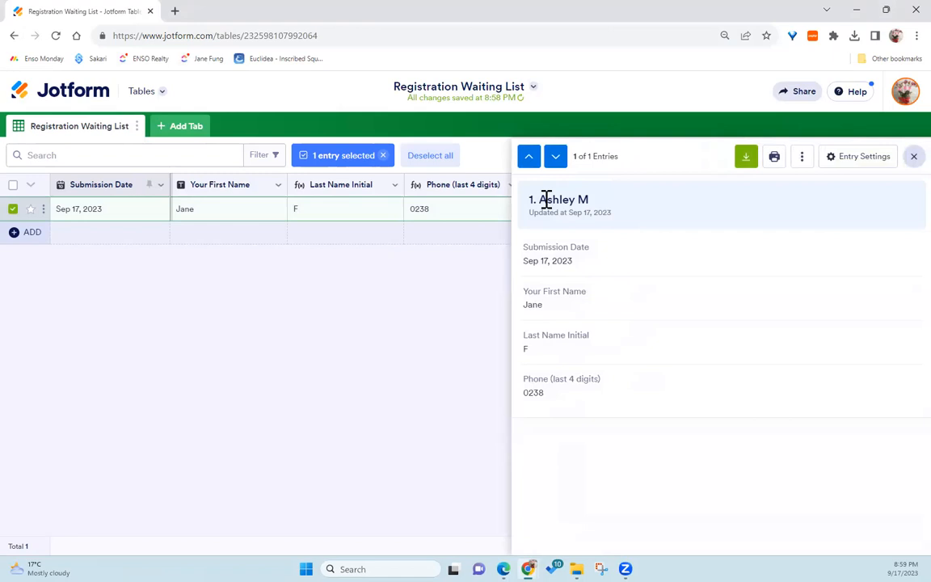
left_click(864, 157)
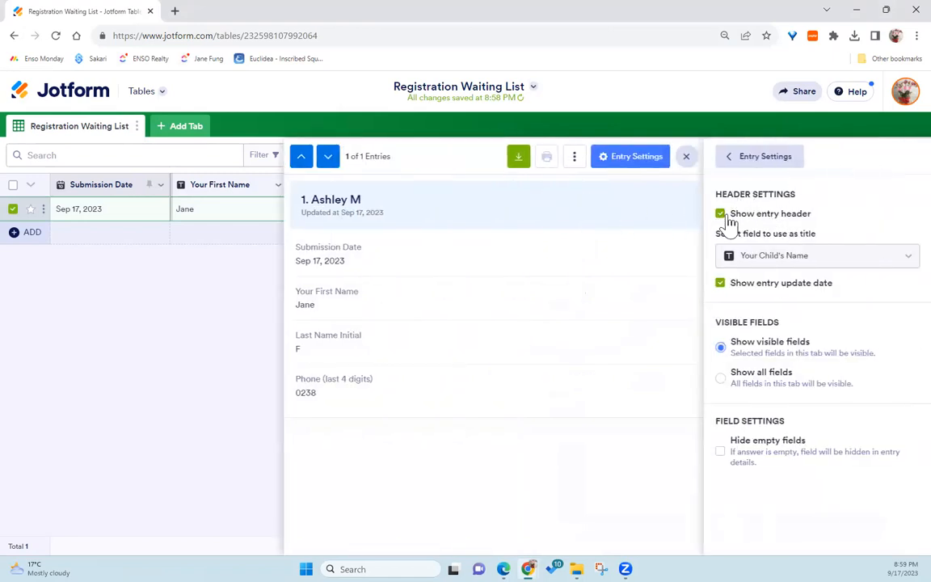
left_click(720, 213)
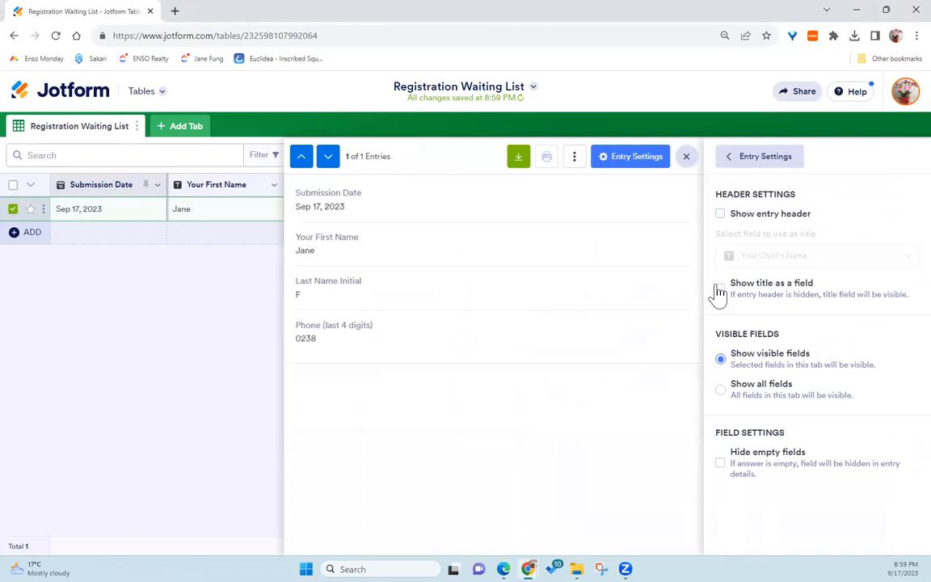
left_click(722, 468)
left_click(687, 156)
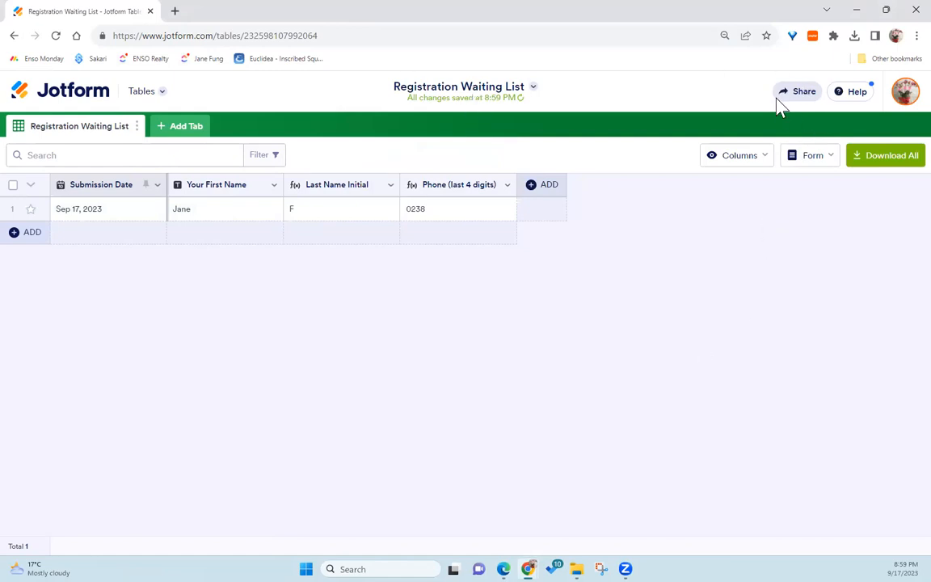
Step: Reload the shared table in Edge and reopen the entry to check its details
left_click(796, 92)
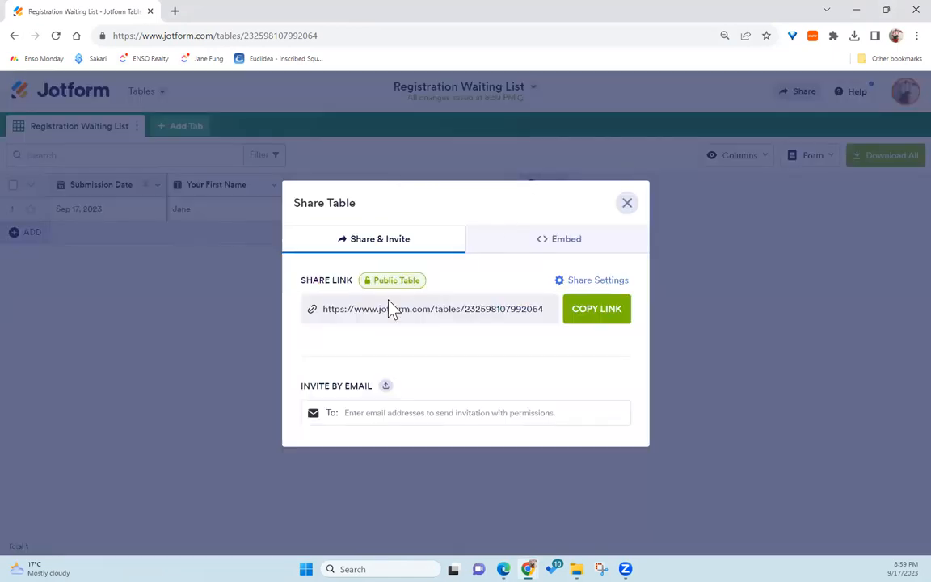
left_click(629, 207)
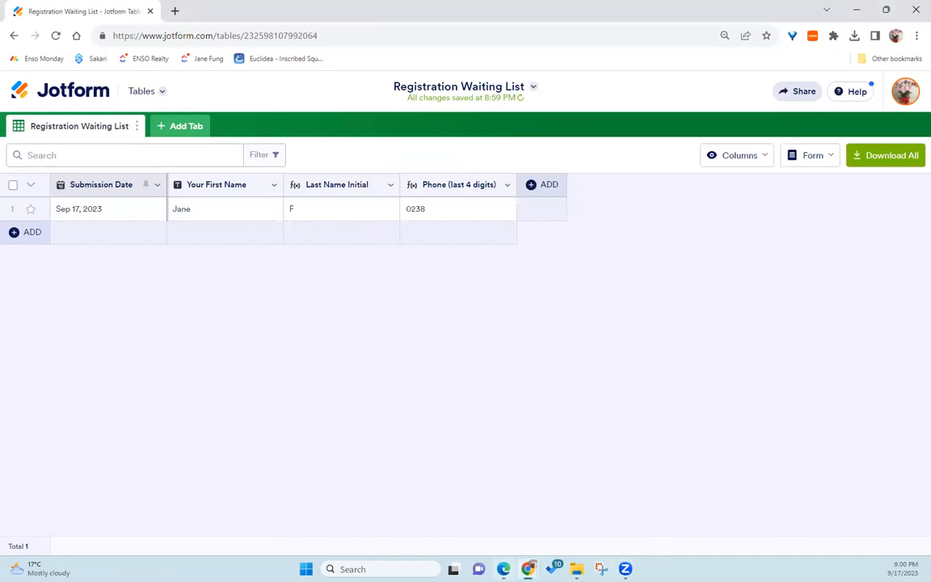
left_click(503, 569)
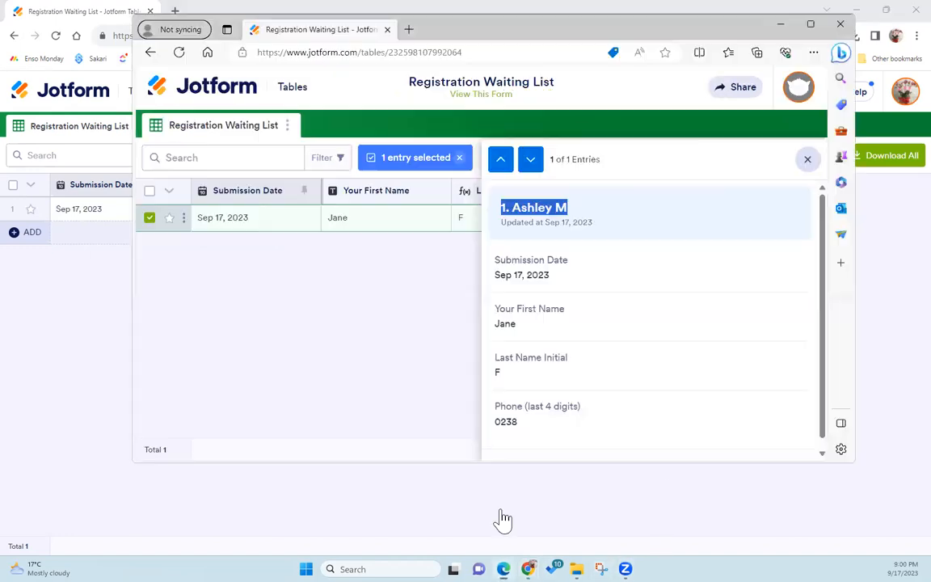
left_click(807, 159)
left_click(182, 53)
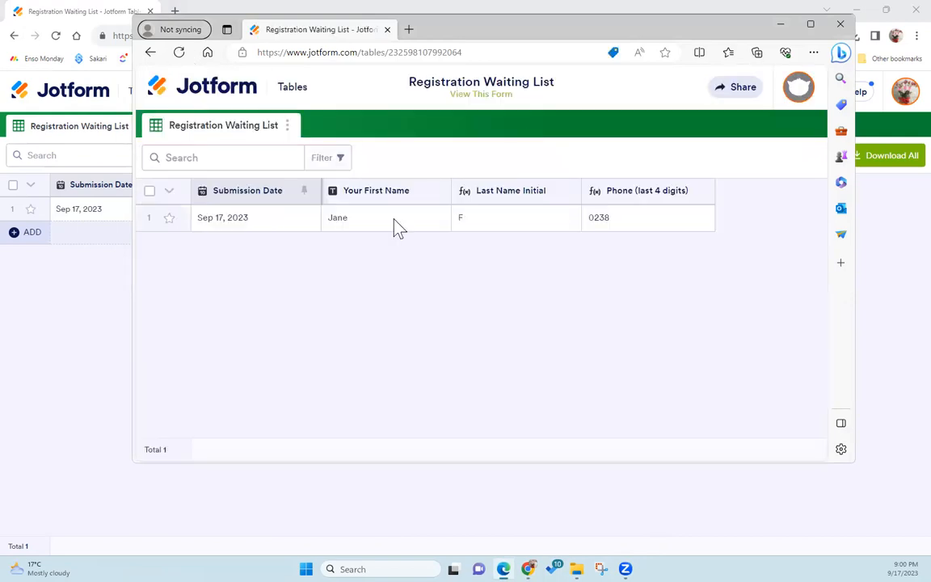
left_click(283, 220)
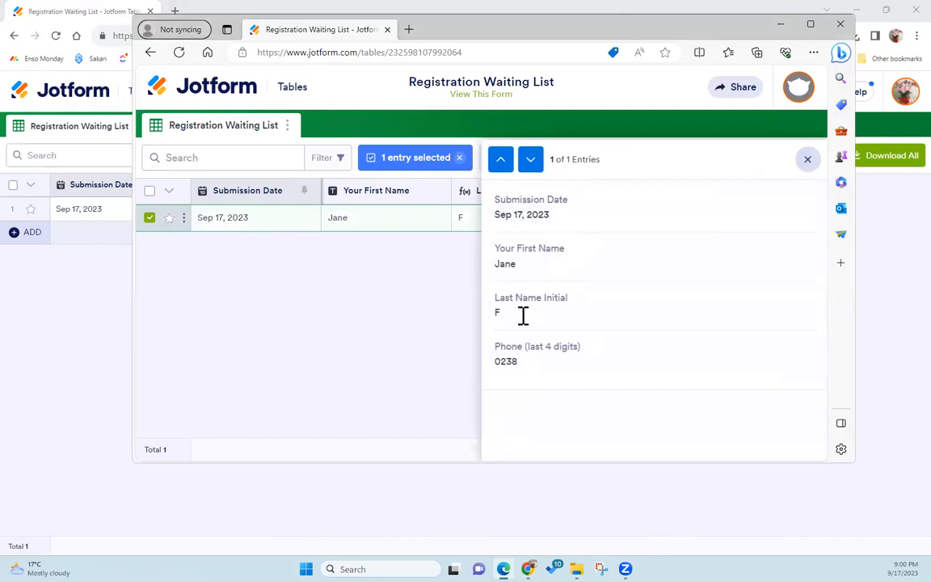
left_click(808, 159)
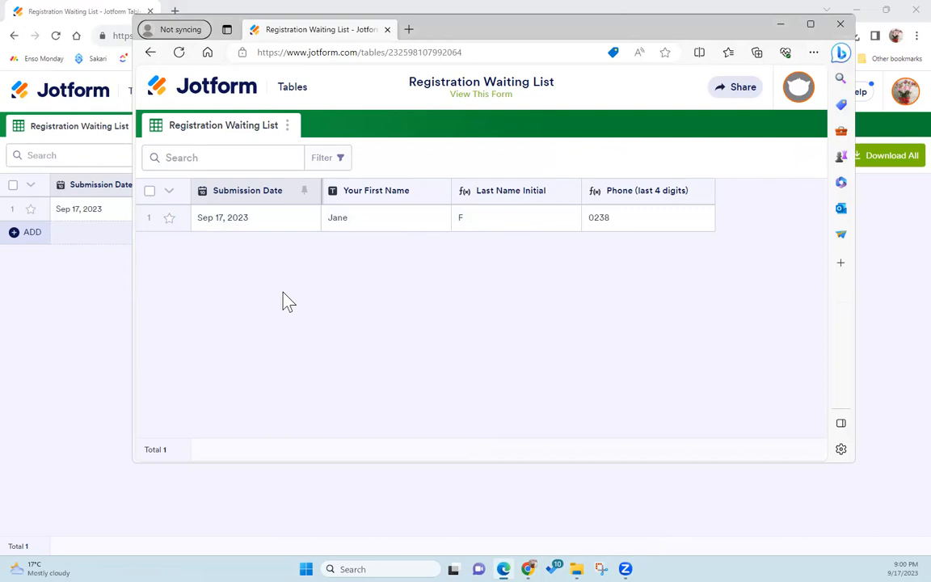
Step: Open the Registration Waiting List form in the form builder and go to its Publish section
left_click(94, 10)
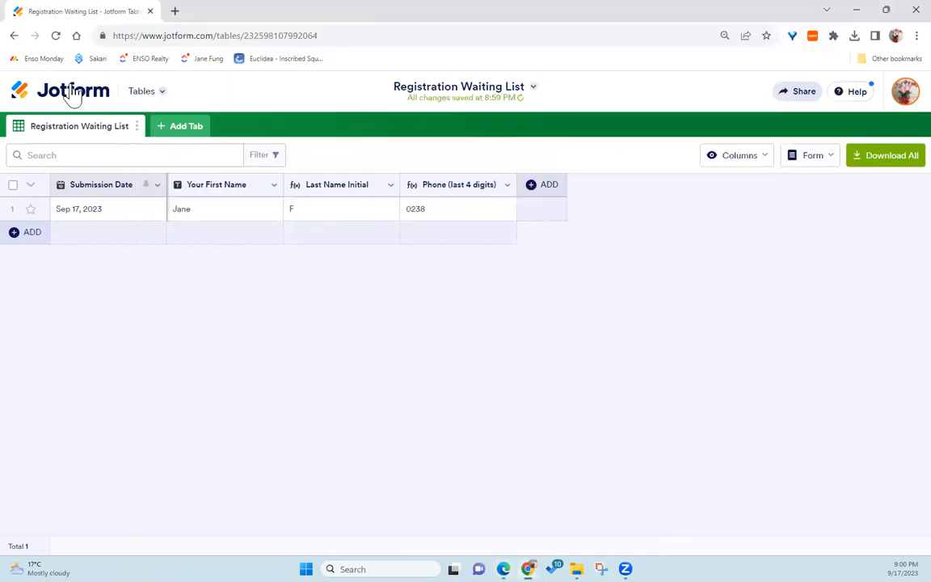
left_click(73, 91)
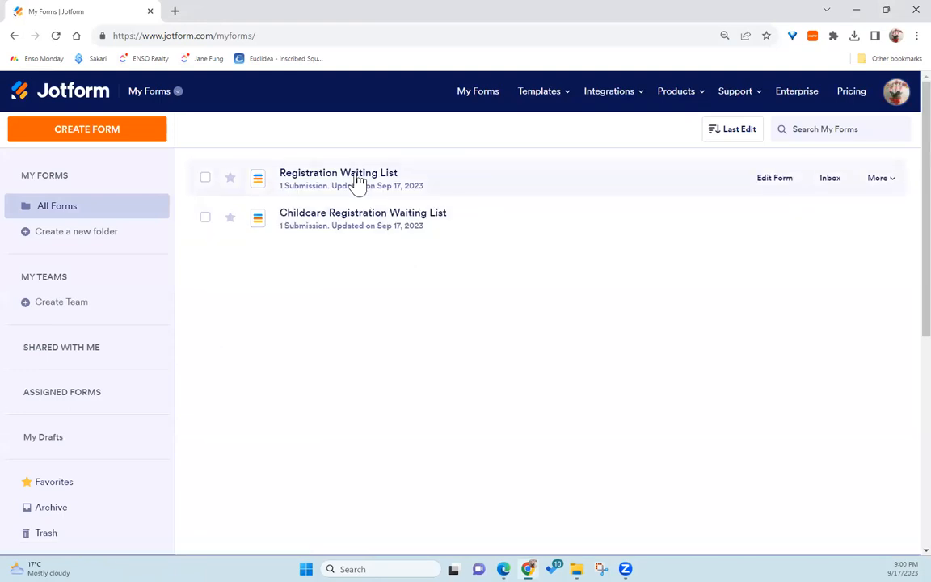
left_click(763, 183)
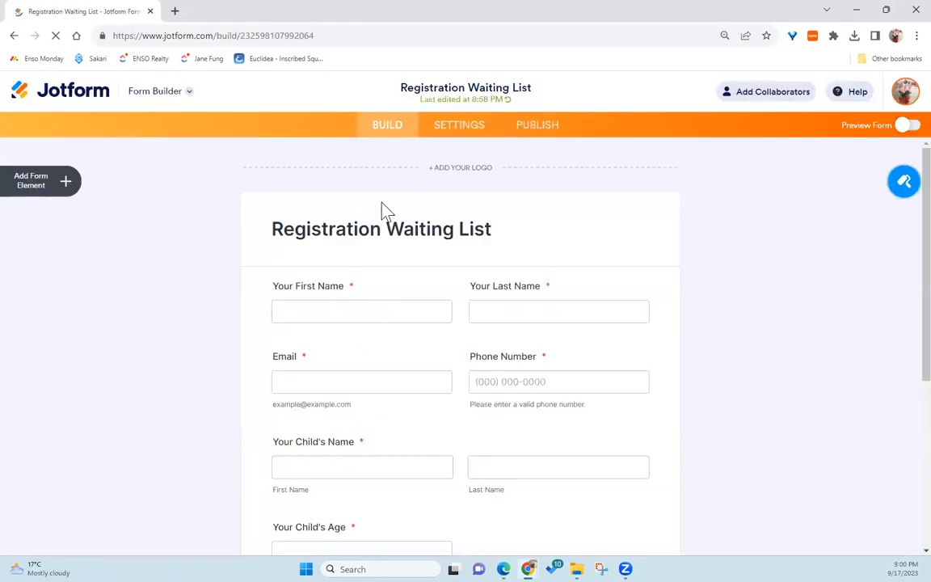
left_click(563, 134)
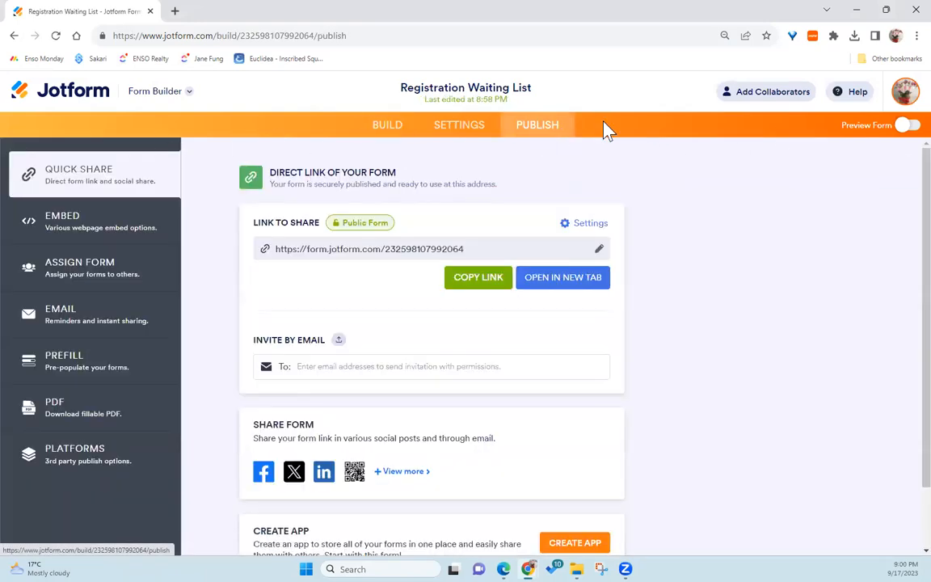
Step: Copy the form's direct link and open the live form in a new tab
left_click(387, 251)
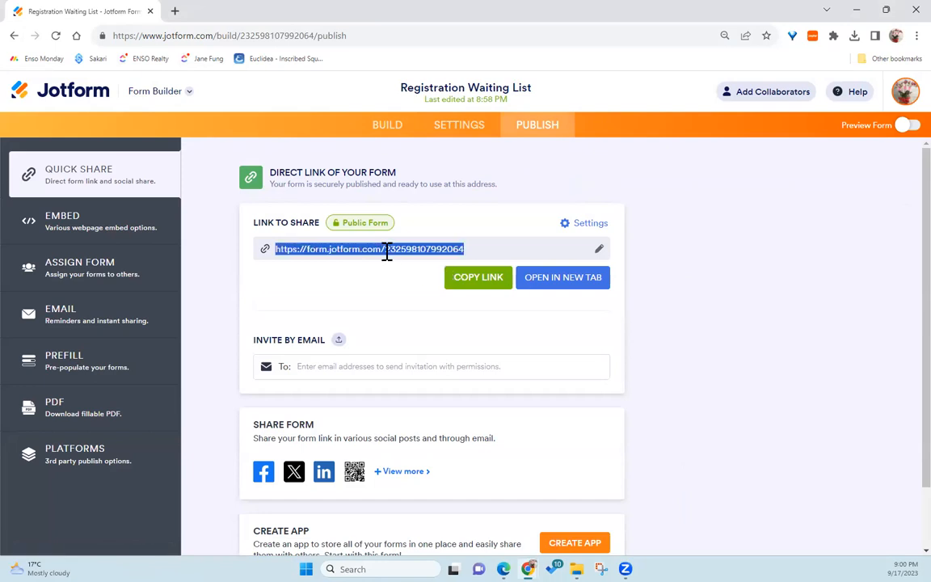
left_click(492, 284)
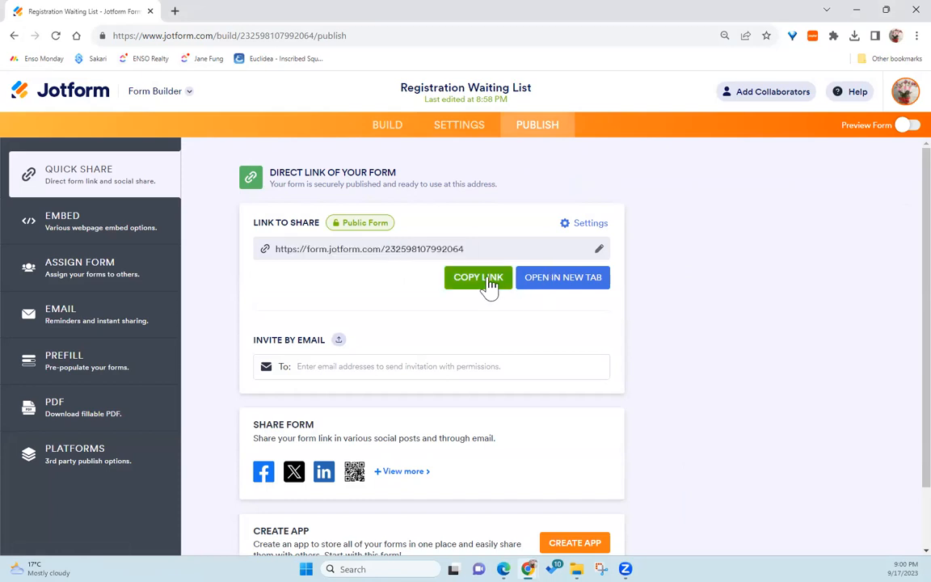
left_click(556, 279)
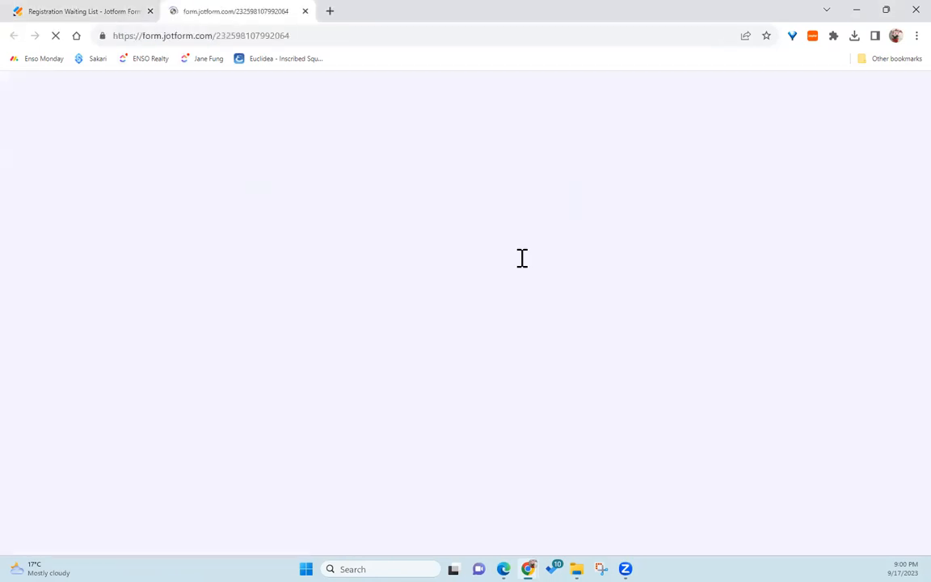
Step: Fill in the parent's first name, last name, email address and phone number on the live form
left_click(305, 251)
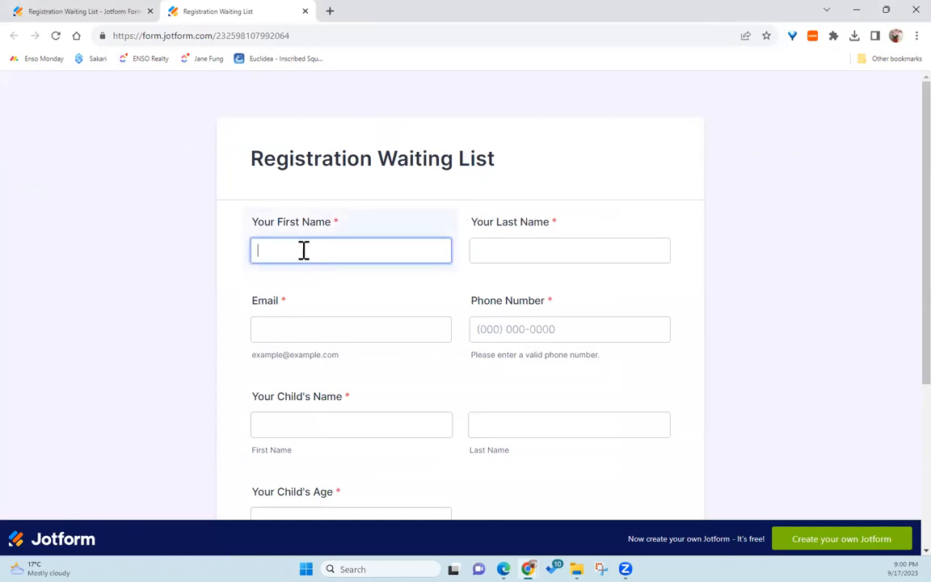
key("Tab")
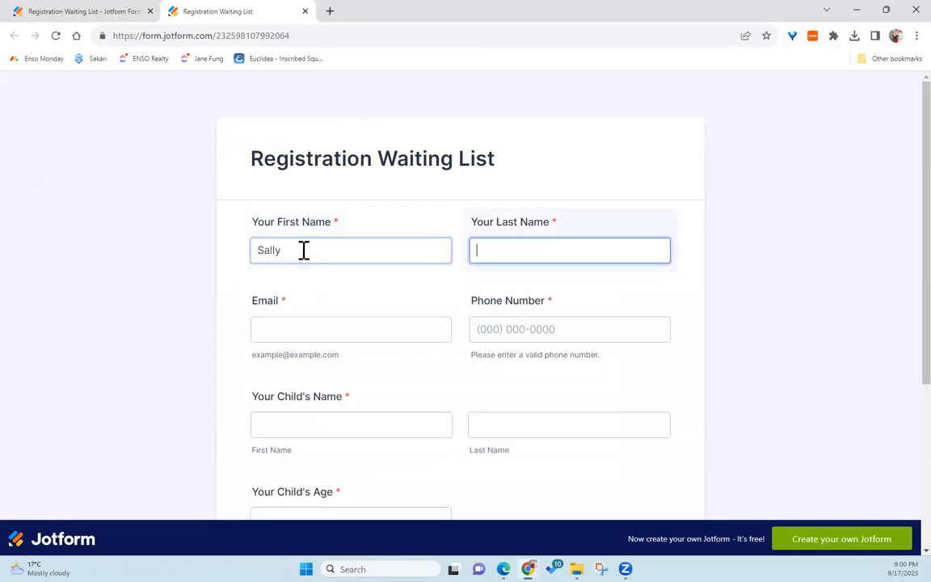
key("Tab")
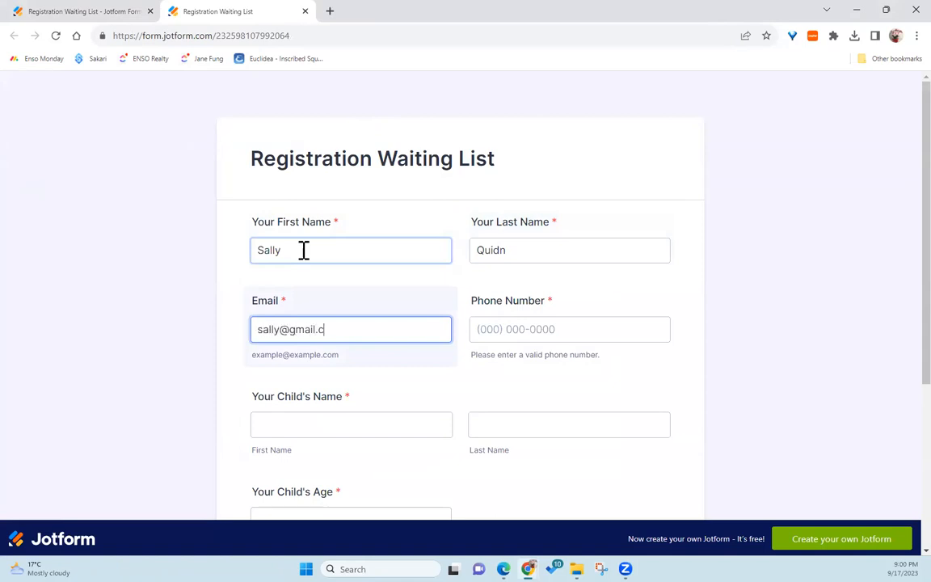
key("Tab")
key("Tab")
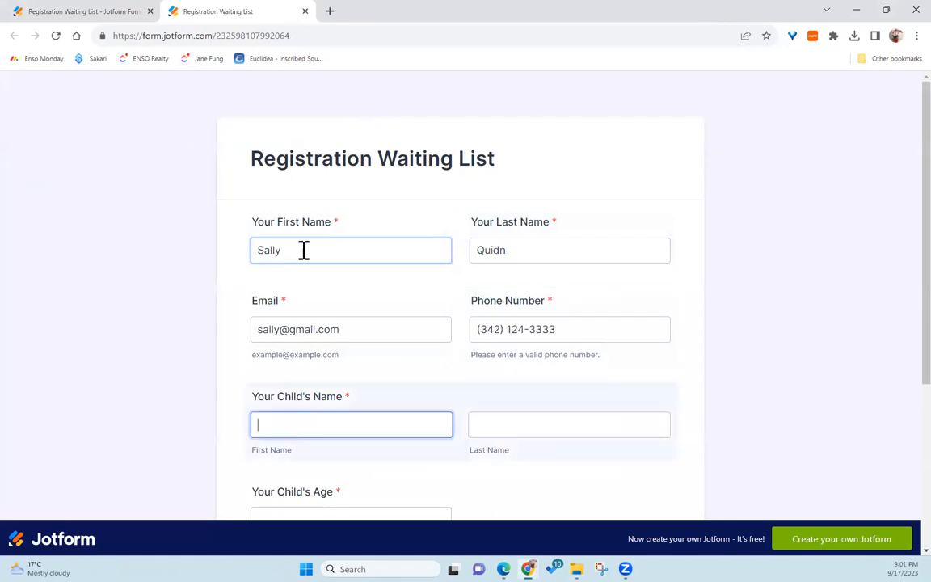
Step: Enter the child's first and last name as ABC and set the child's age to 3
type("ABC")
key("Tab")
type("ABC")
key("Tab")
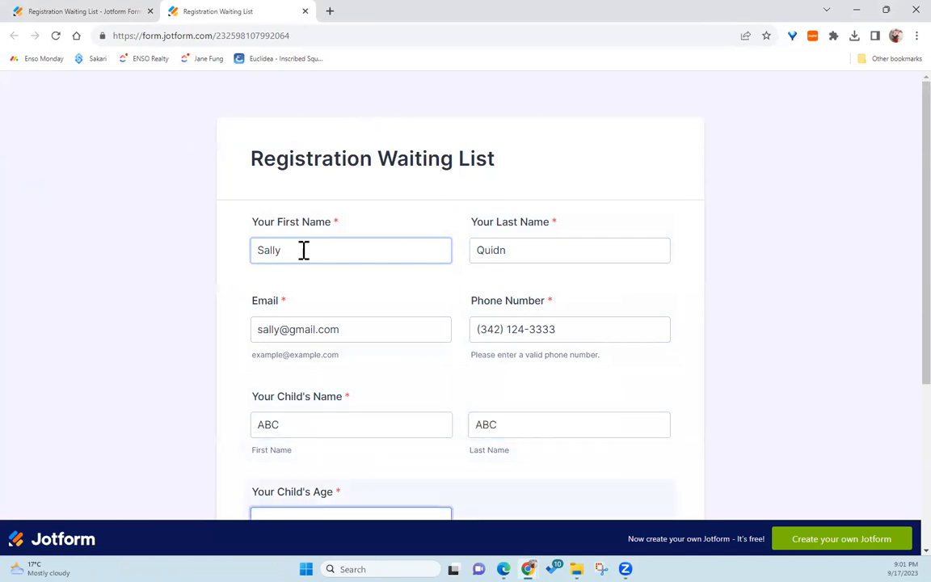
type("3")
Step: Choose Yes to start right away and submit the form
scroll(465, 330, "down", 3)
left_click(279, 349)
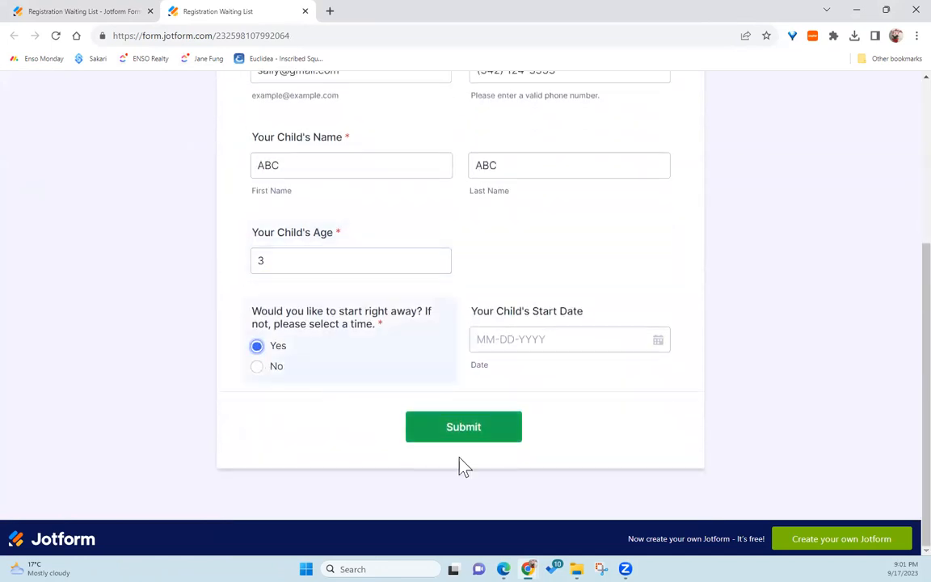
left_click(478, 436)
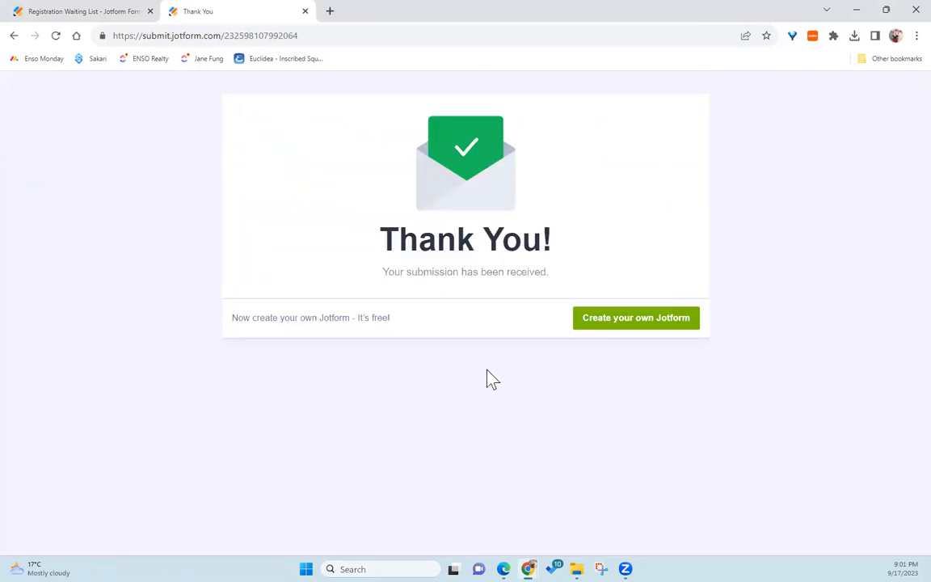
Step: Switch to Edge and reload the shared table to look for the new submission
left_click(452, 511)
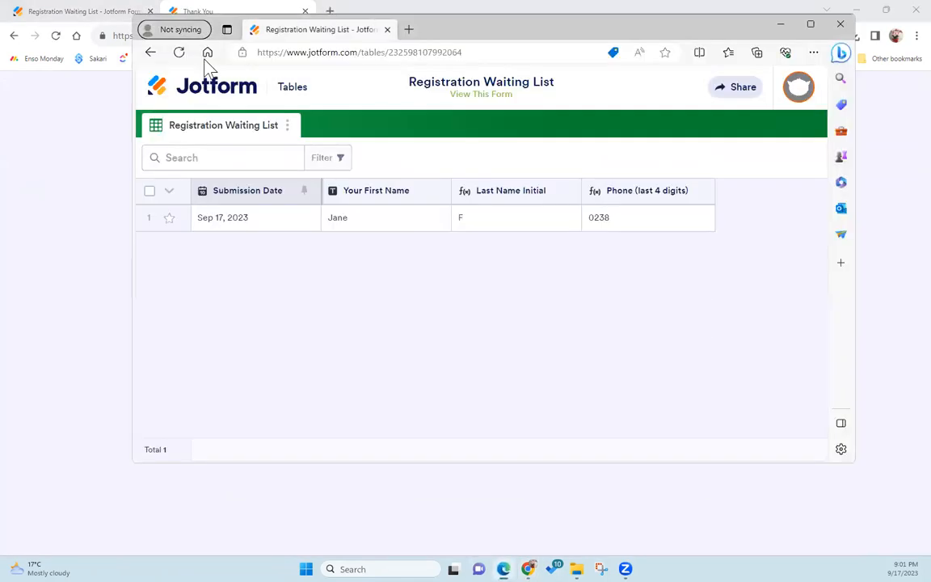
left_click(182, 53)
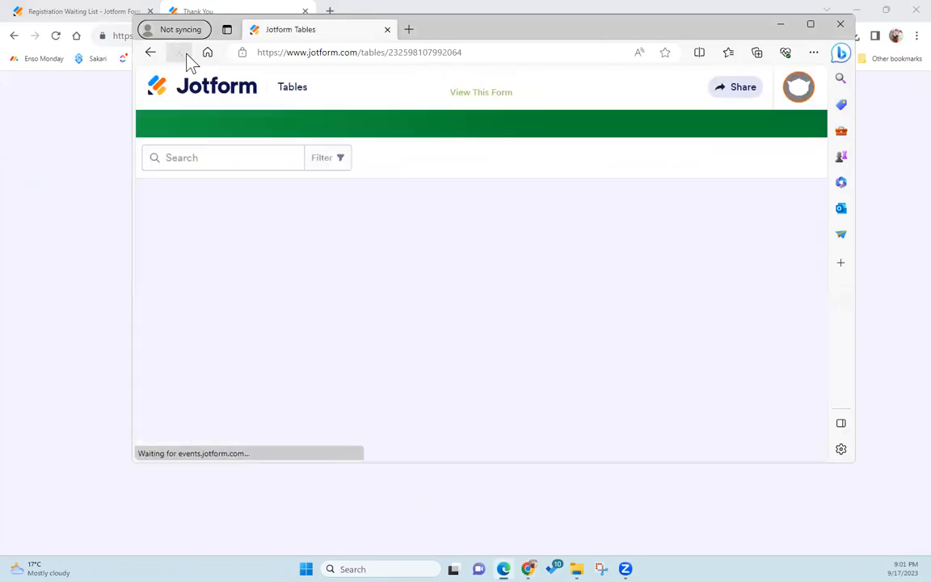